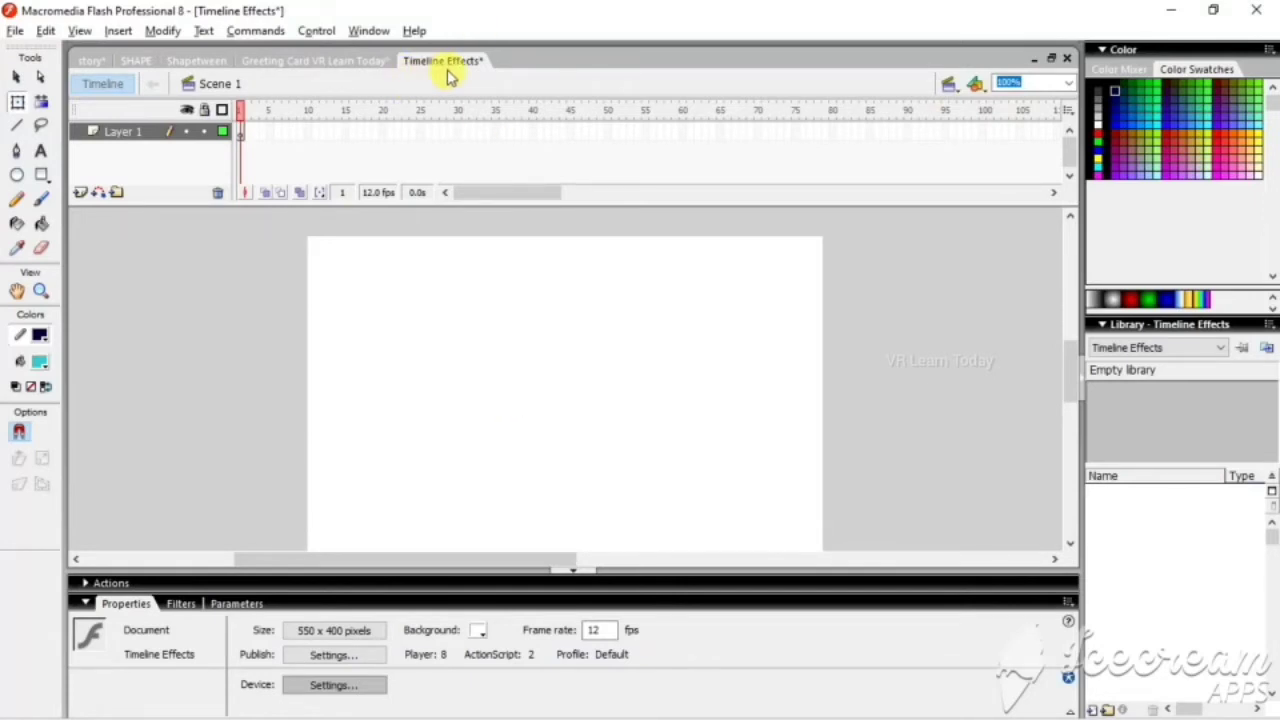
# Step: Type 'VR Learn Today' near the top of the stage and colour it #000033
pyautogui.click(42, 152)
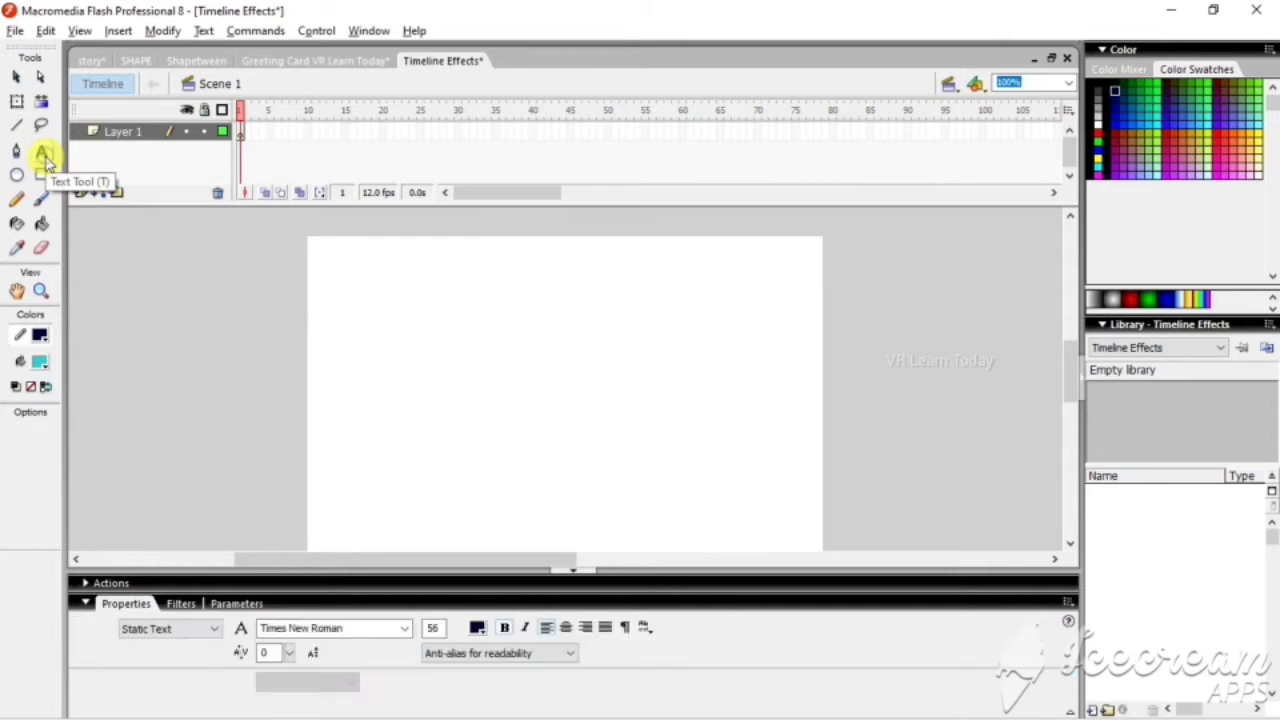
pyautogui.click(420, 275)
pyautogui.write('VR')
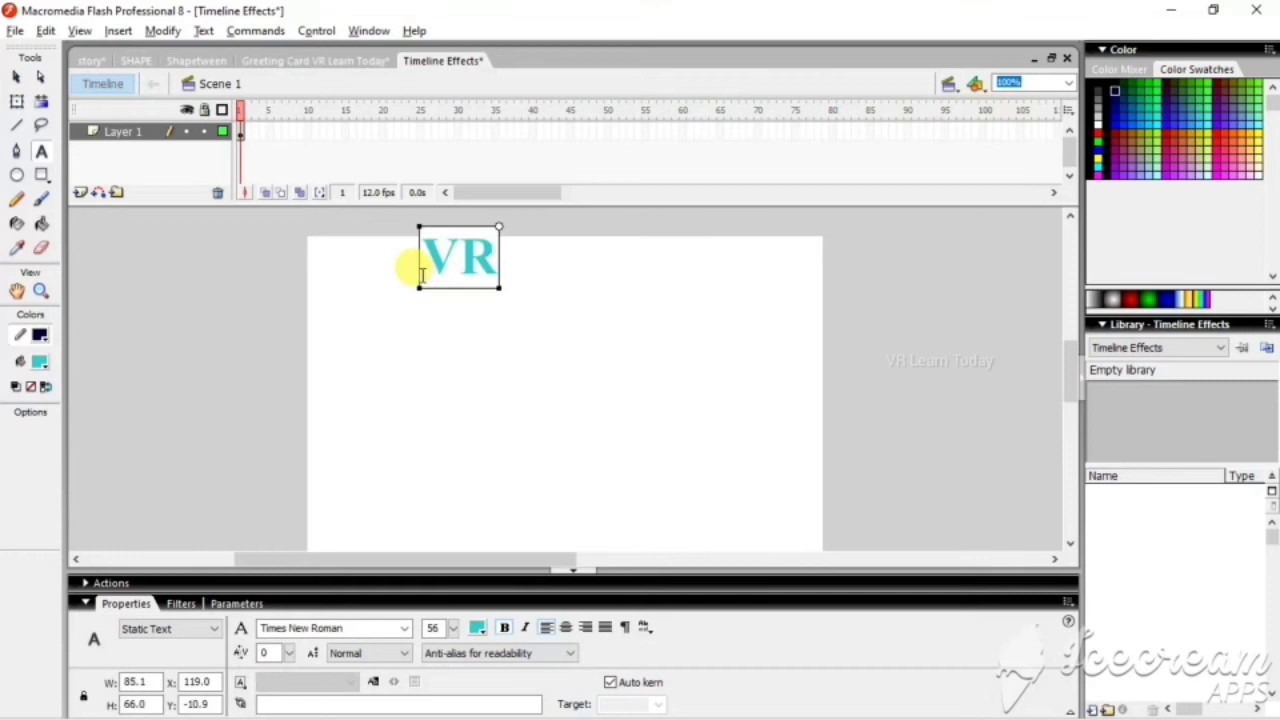
pyautogui.write(' Learn')
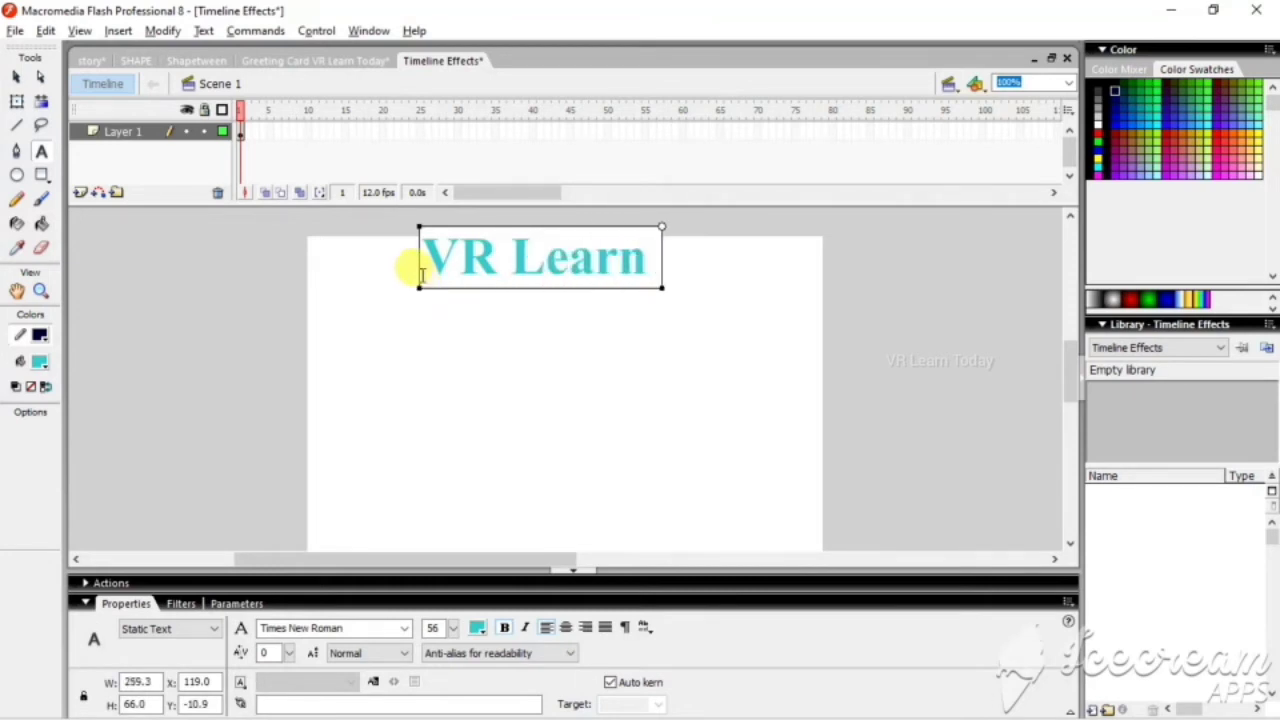
pyautogui.write(' Today')
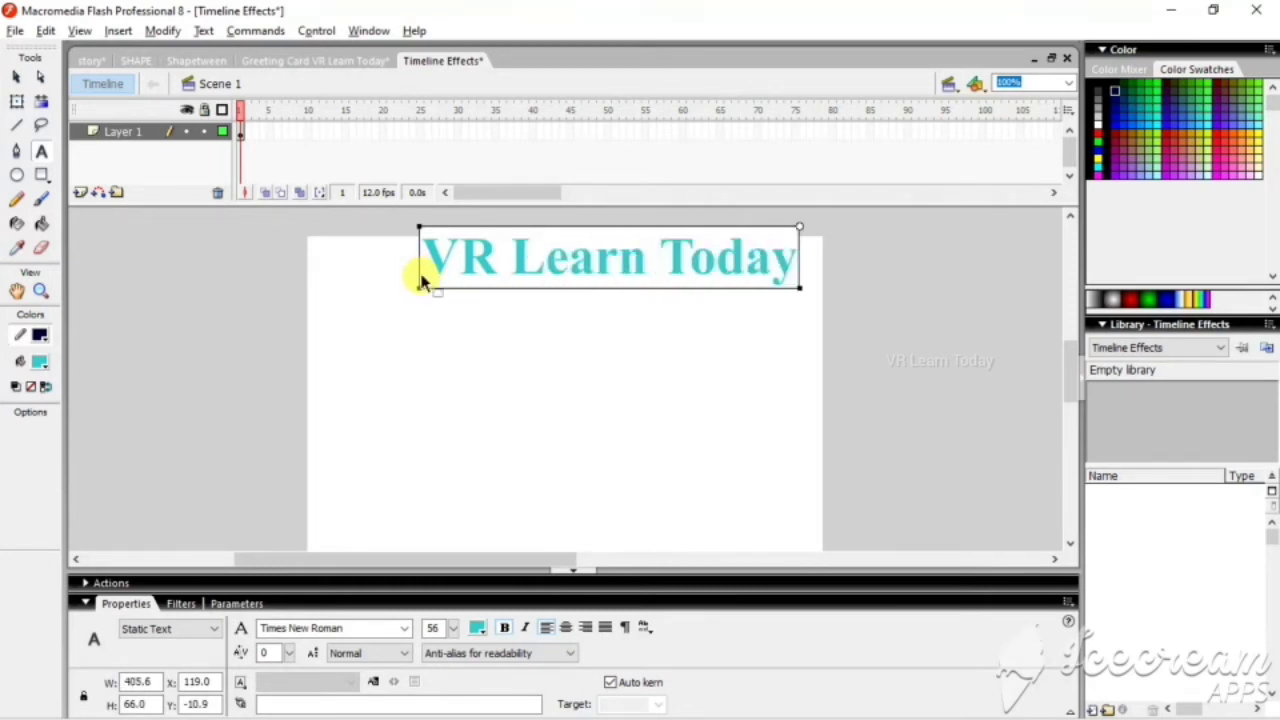
pyautogui.hotkey('ctrl', 'a')
pyautogui.click(478, 627)
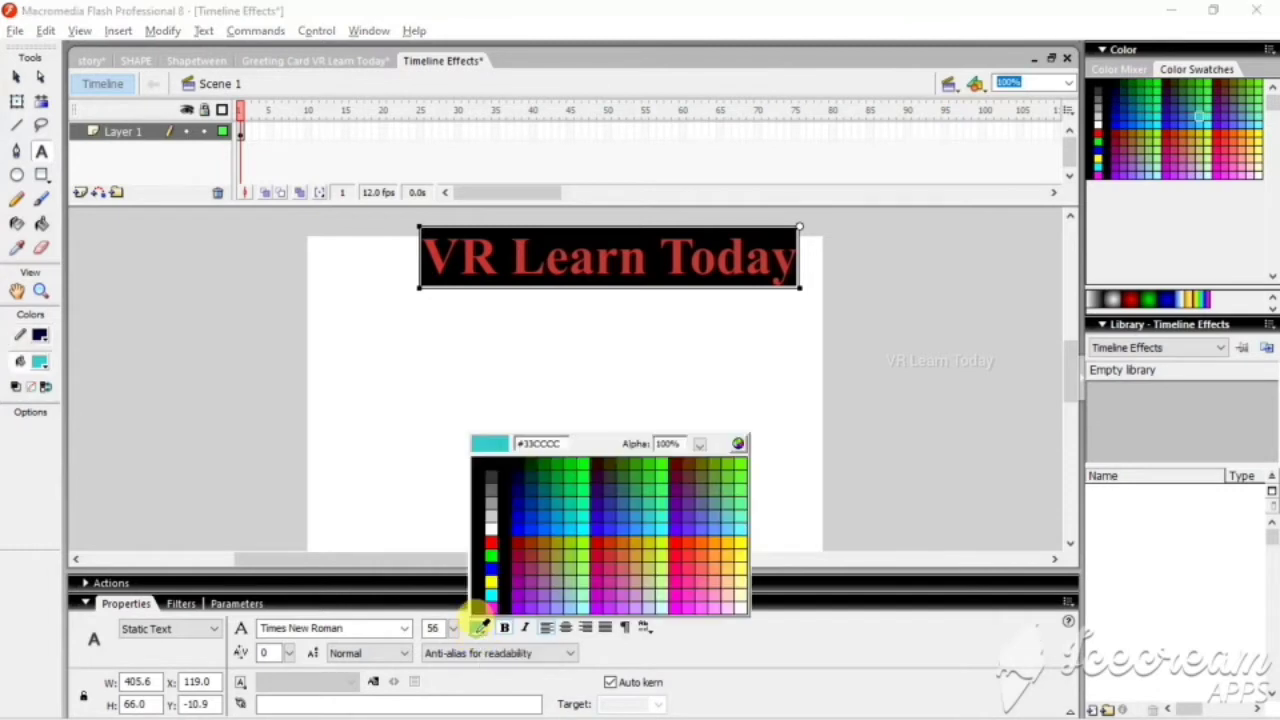
pyautogui.click(520, 472)
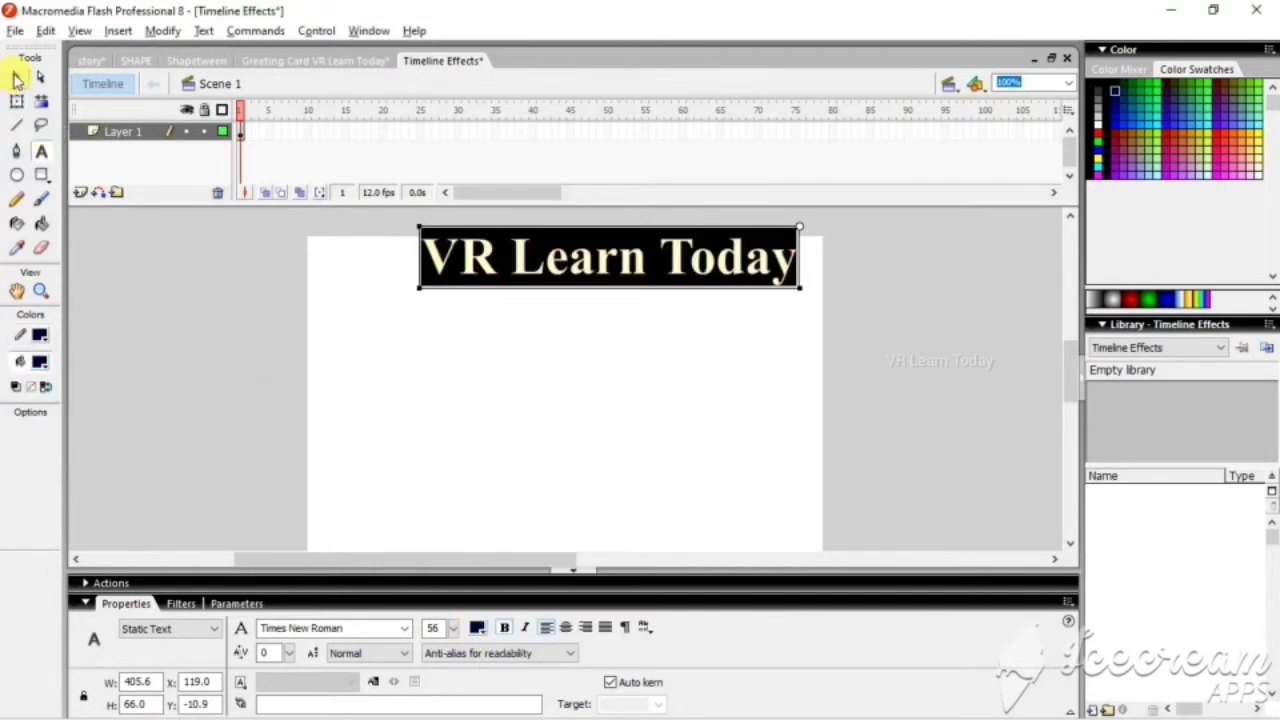
pyautogui.click(16, 78)
# Step: Centre the title along the stage's top edge and browse its Timeline Effects > Assistants menu
pyautogui.moveTo(566, 270); pyautogui.dragTo(536, 274)
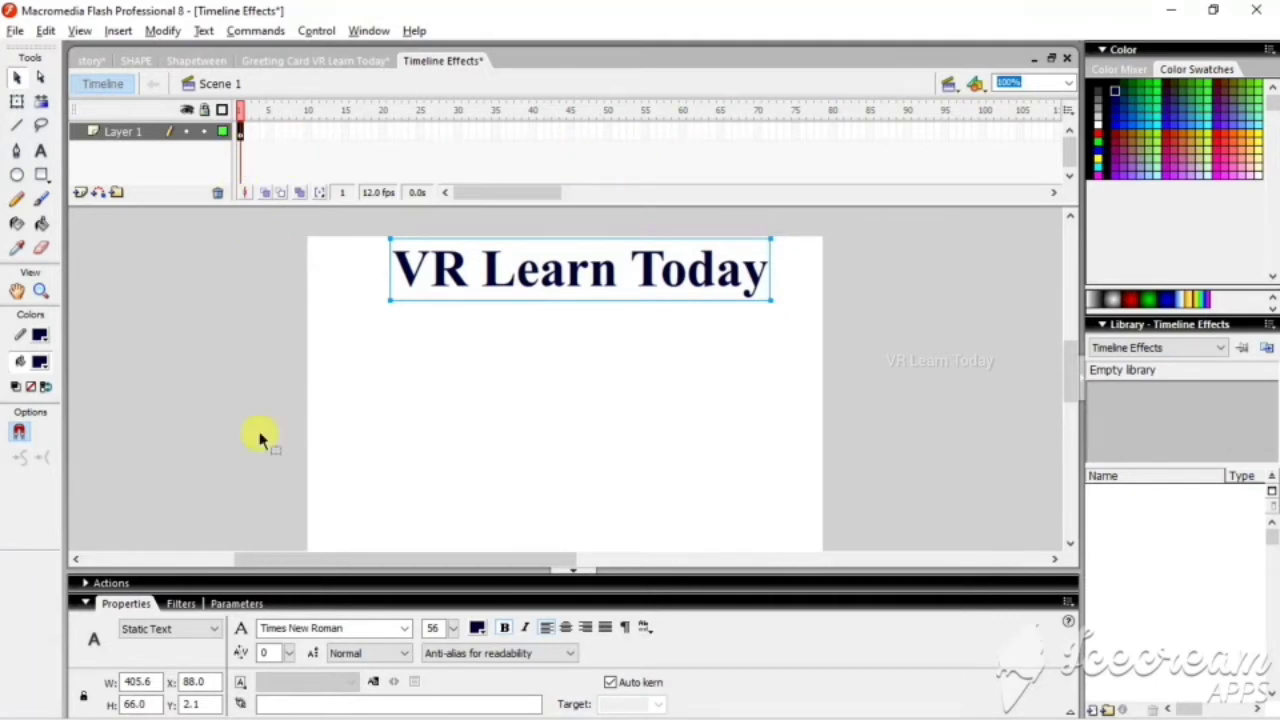
pyautogui.rightClick(541, 276)
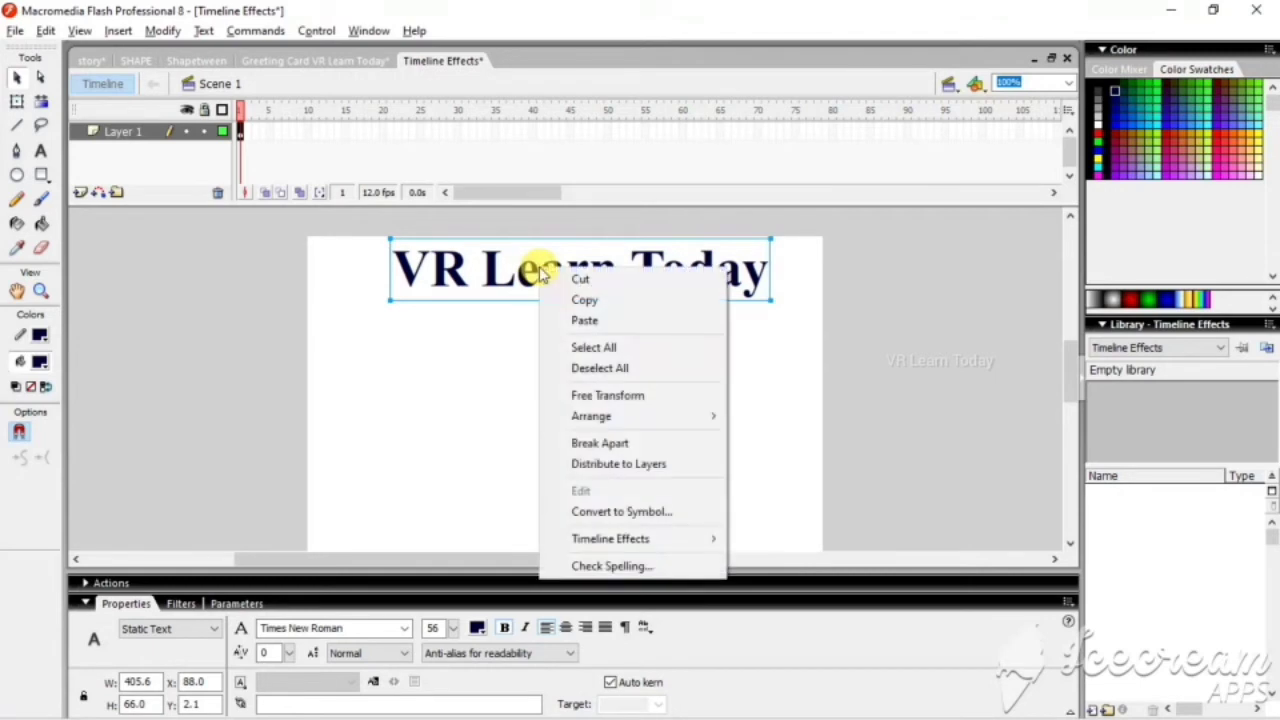
pyautogui.moveTo(603, 546)
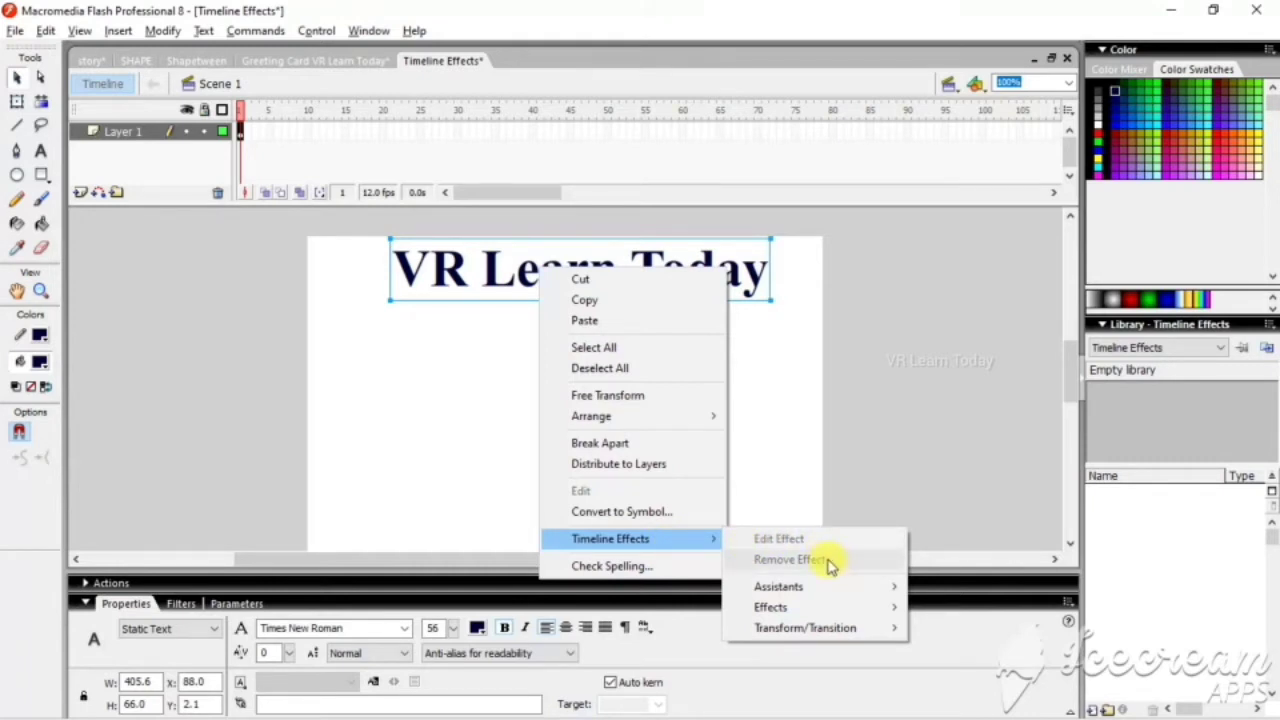
pyautogui.moveTo(828, 594)
# Step: Draw a dark navy circle on the stage below the title
pyautogui.click(337, 451)
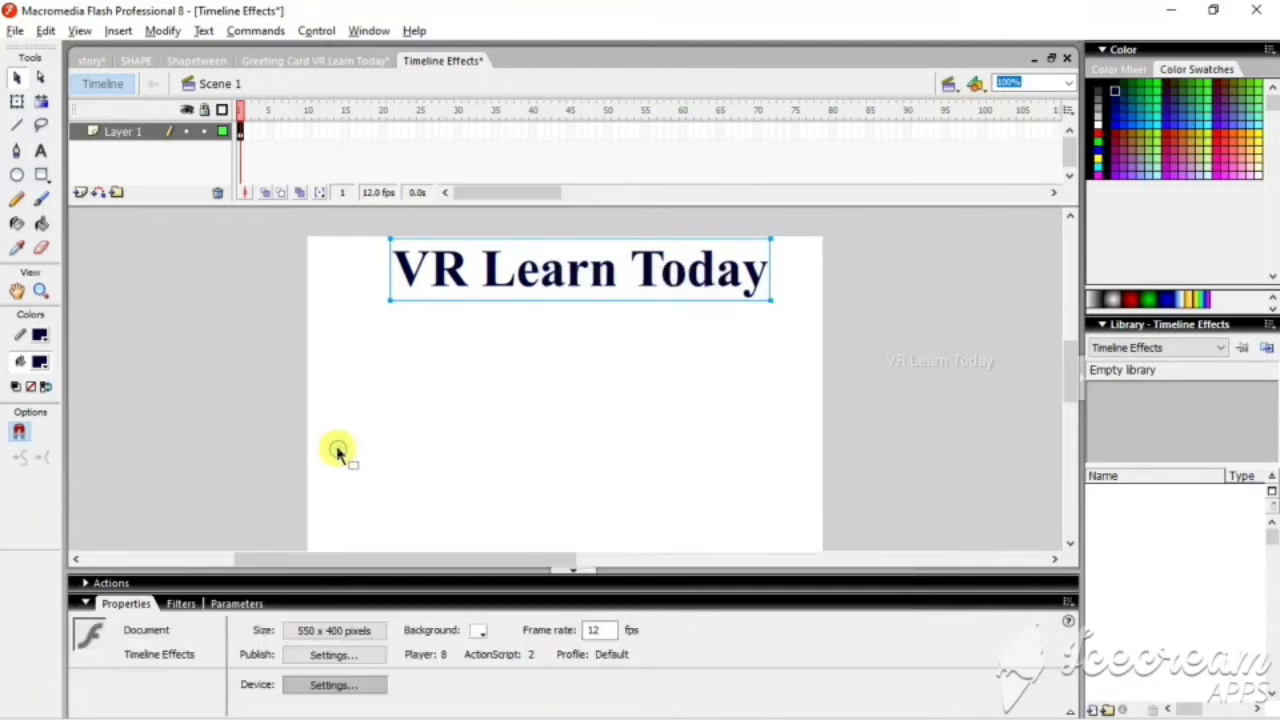
pyautogui.click(17, 177)
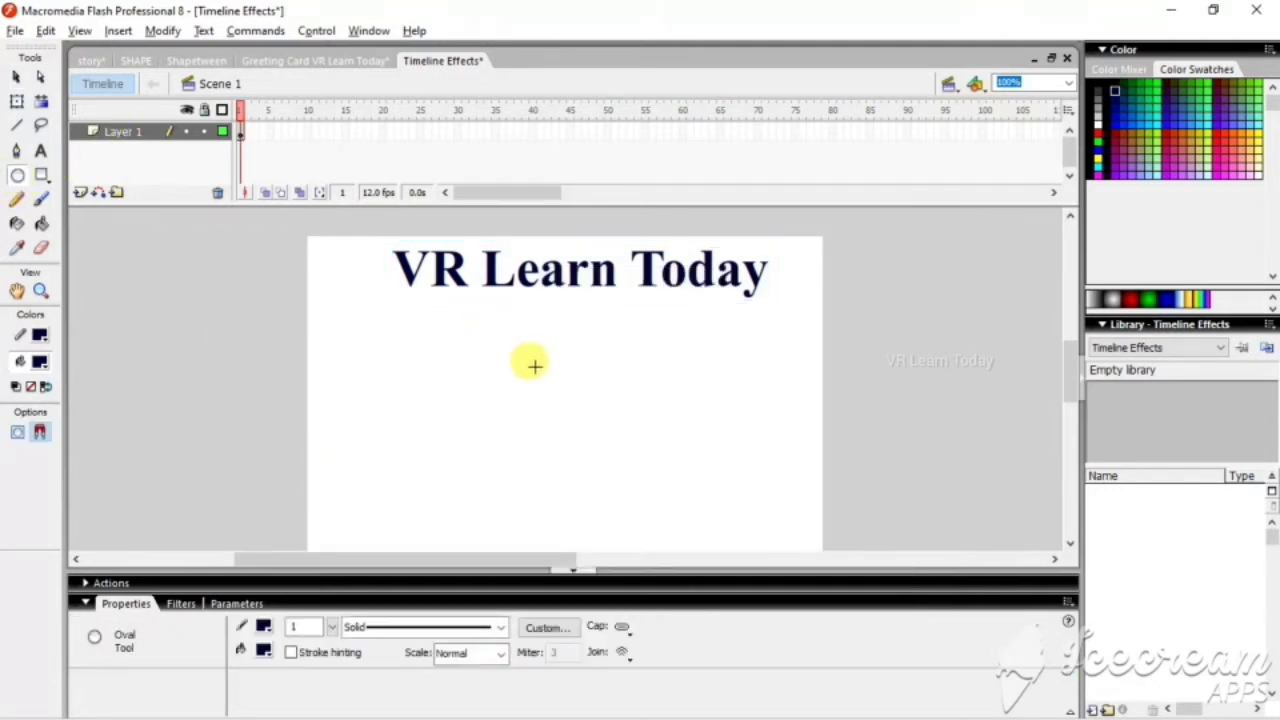
pyautogui.moveTo(494, 360); pyautogui.dragTo(585, 456)
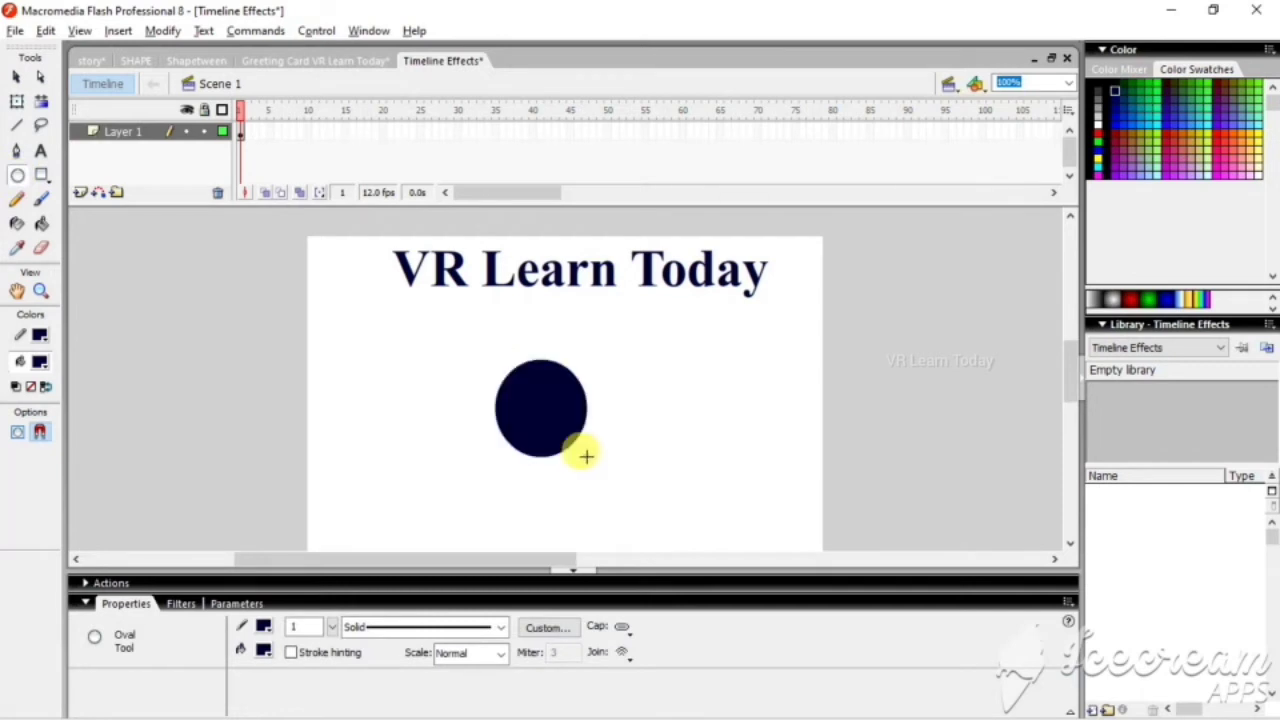
# Step: Select the circle and bring up its Timeline Effects > Effects menu
pyautogui.click(17, 77)
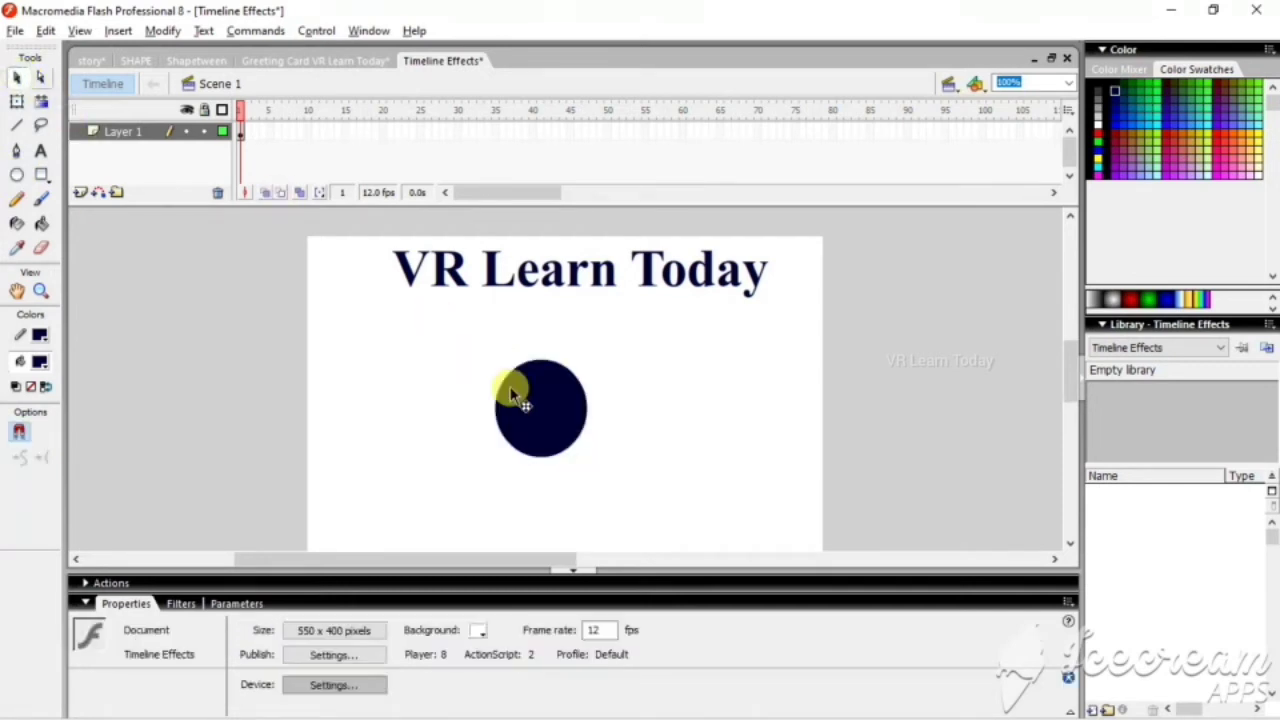
pyautogui.click(543, 410)
pyautogui.rightClick(543, 406)
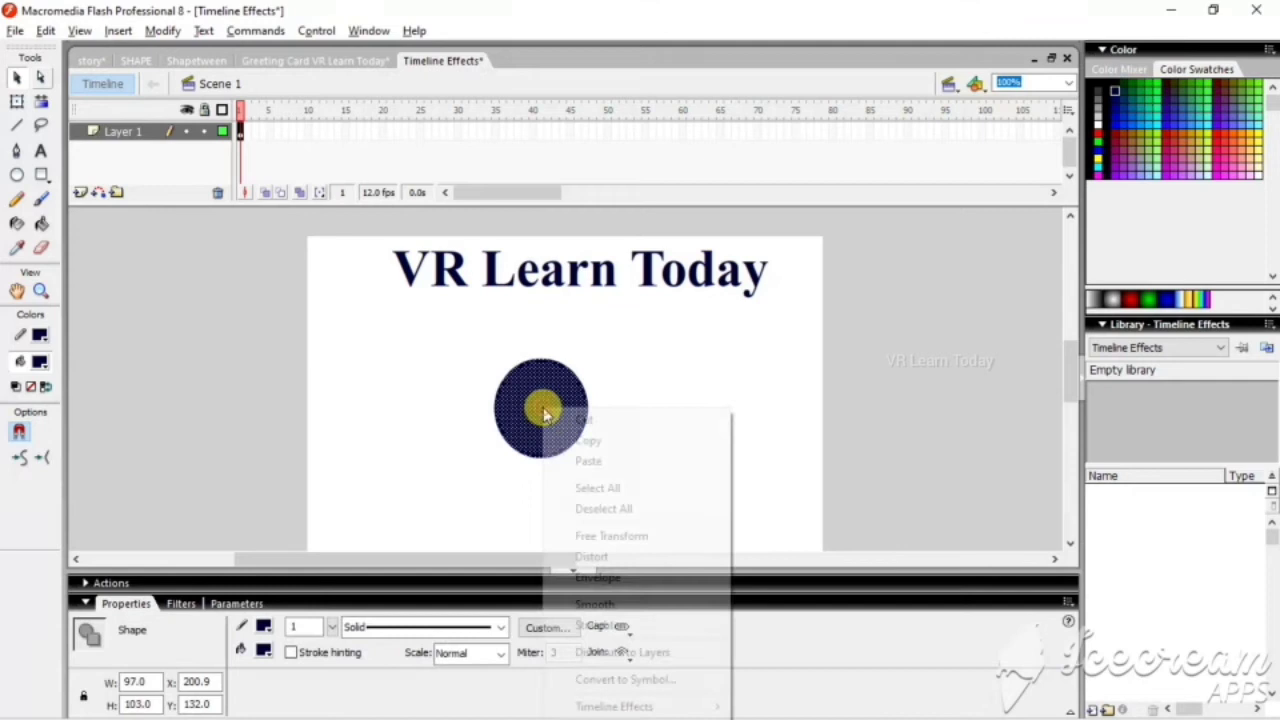
pyautogui.moveTo(697, 708)
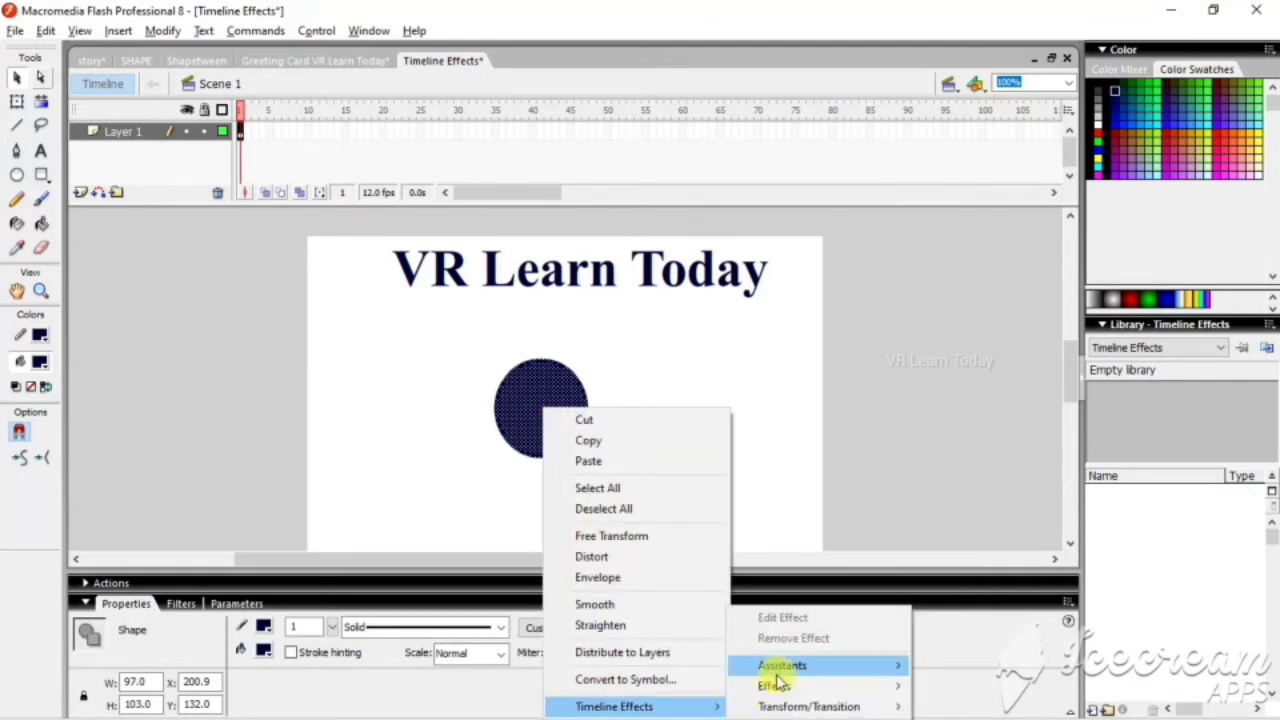
pyautogui.moveTo(793, 688)
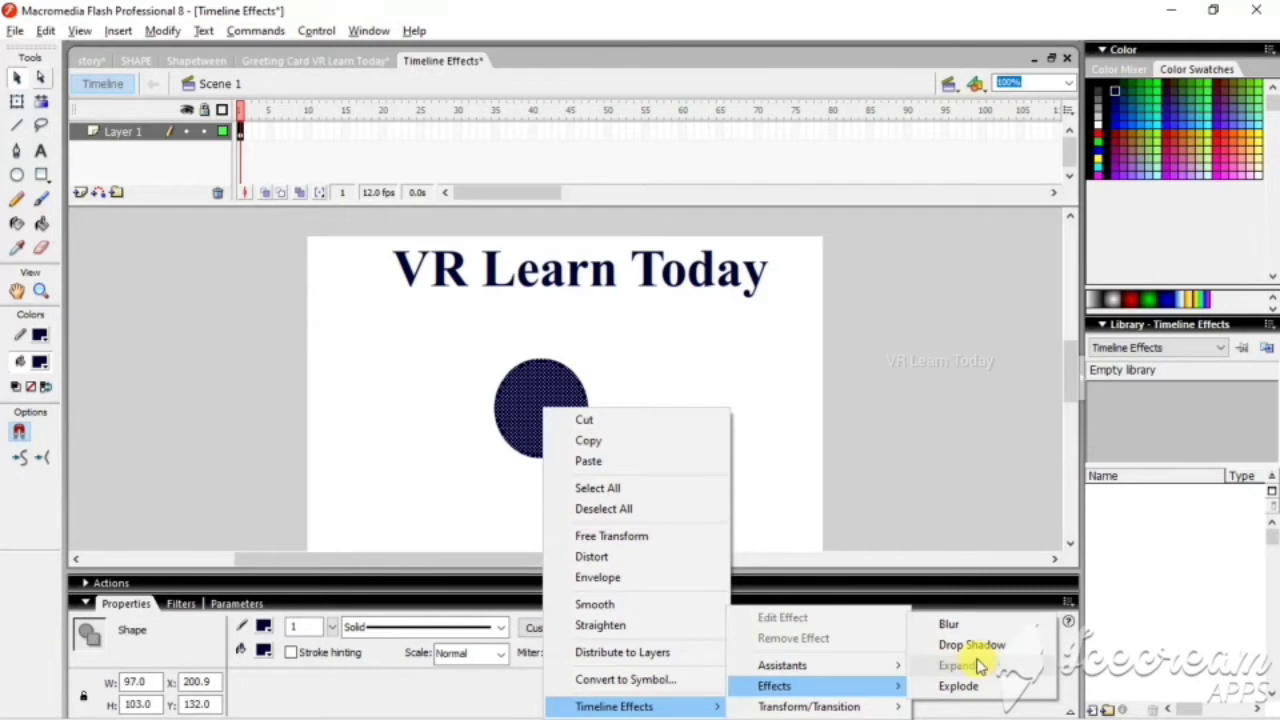
# Step: Apply a 20-frame Explode to the circle with fragments bursting toward the upper right
pyautogui.click(958, 686)
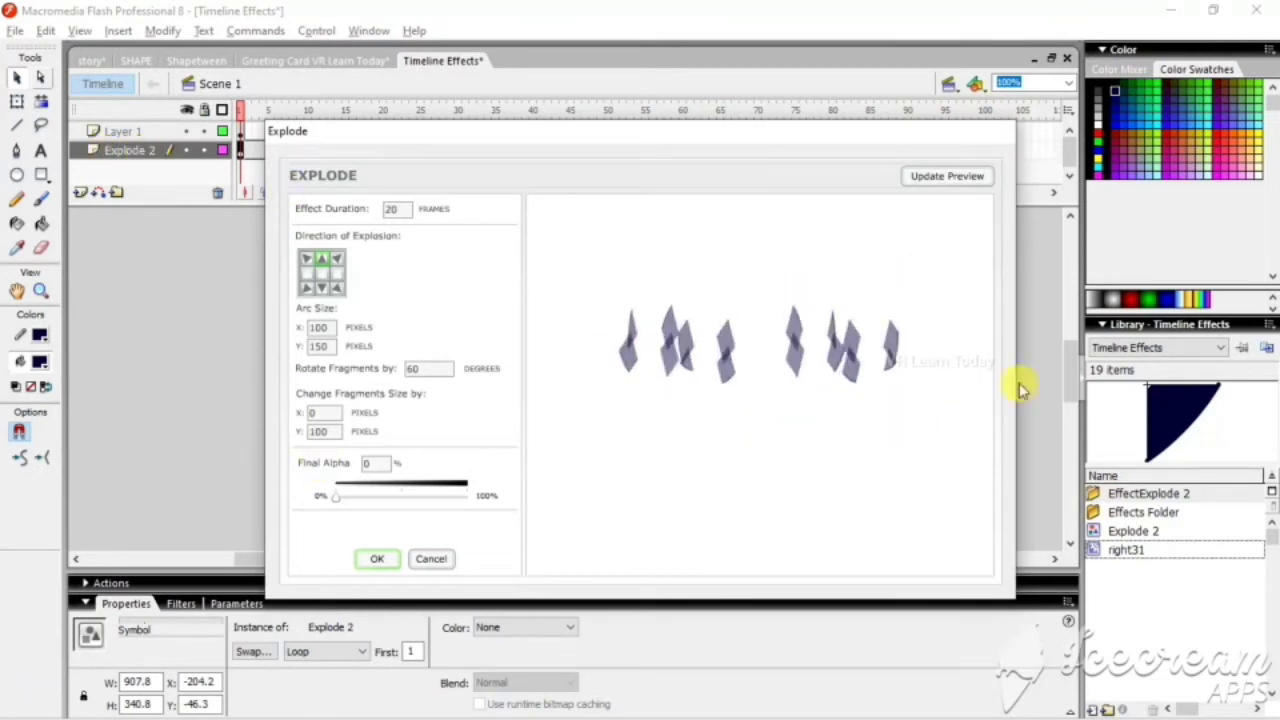
pyautogui.click(338, 272)
pyautogui.click(964, 178)
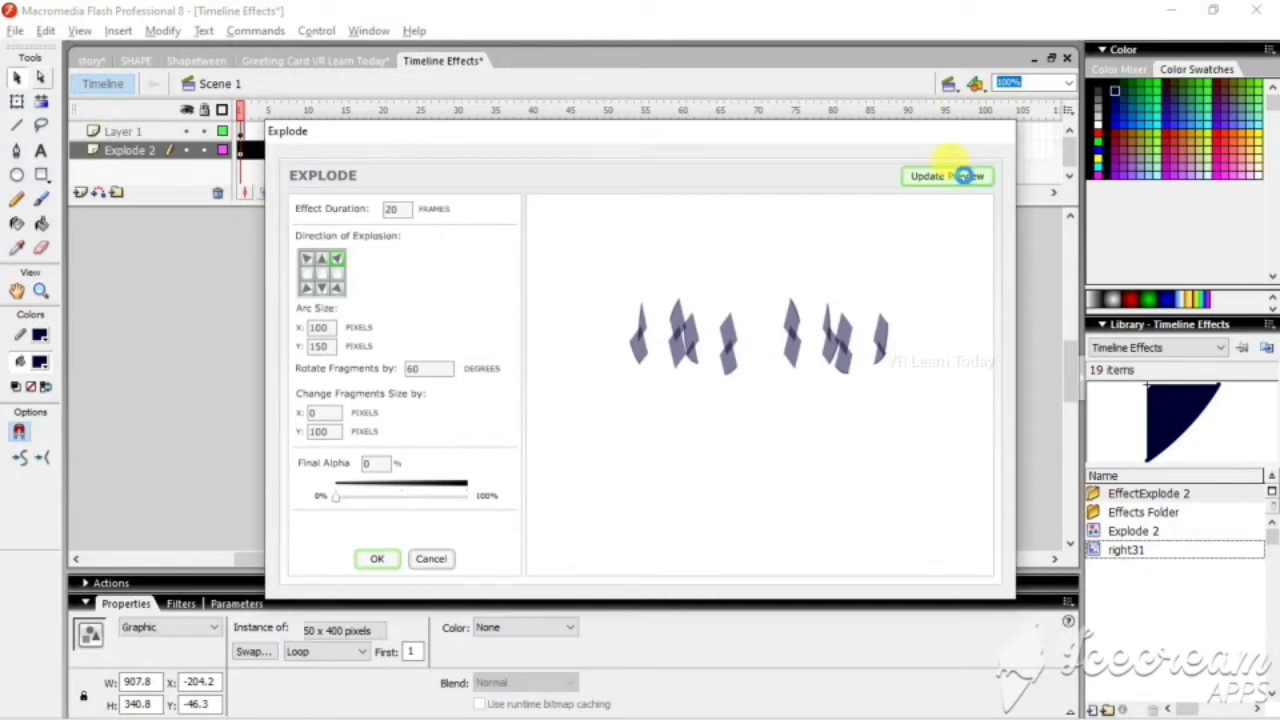
pyautogui.click(964, 176)
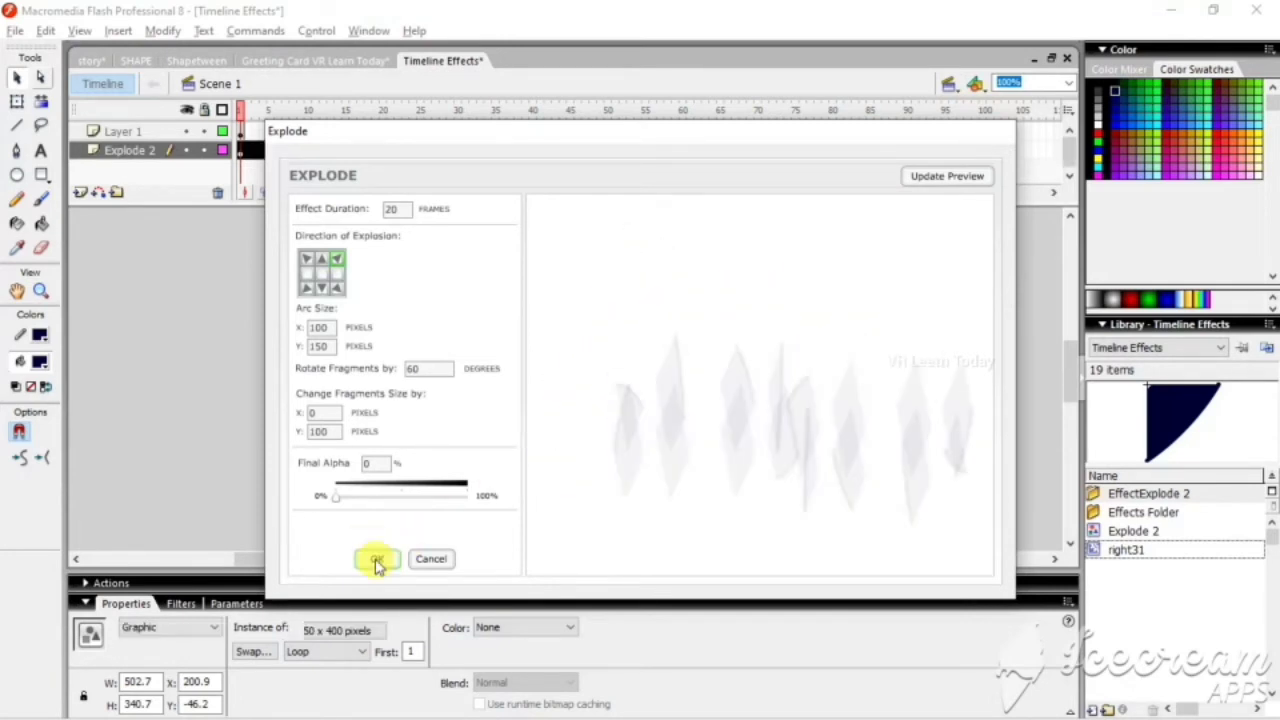
pyautogui.click(376, 560)
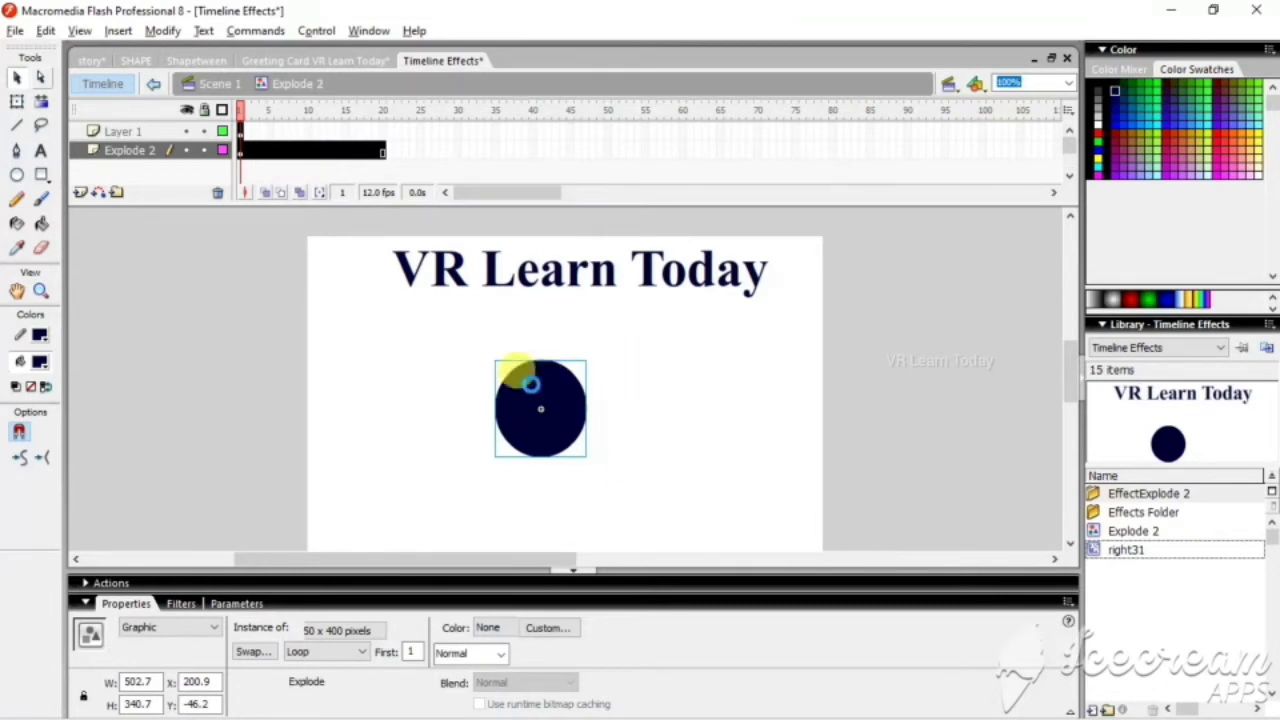
pyautogui.doubleClick(135, 150)
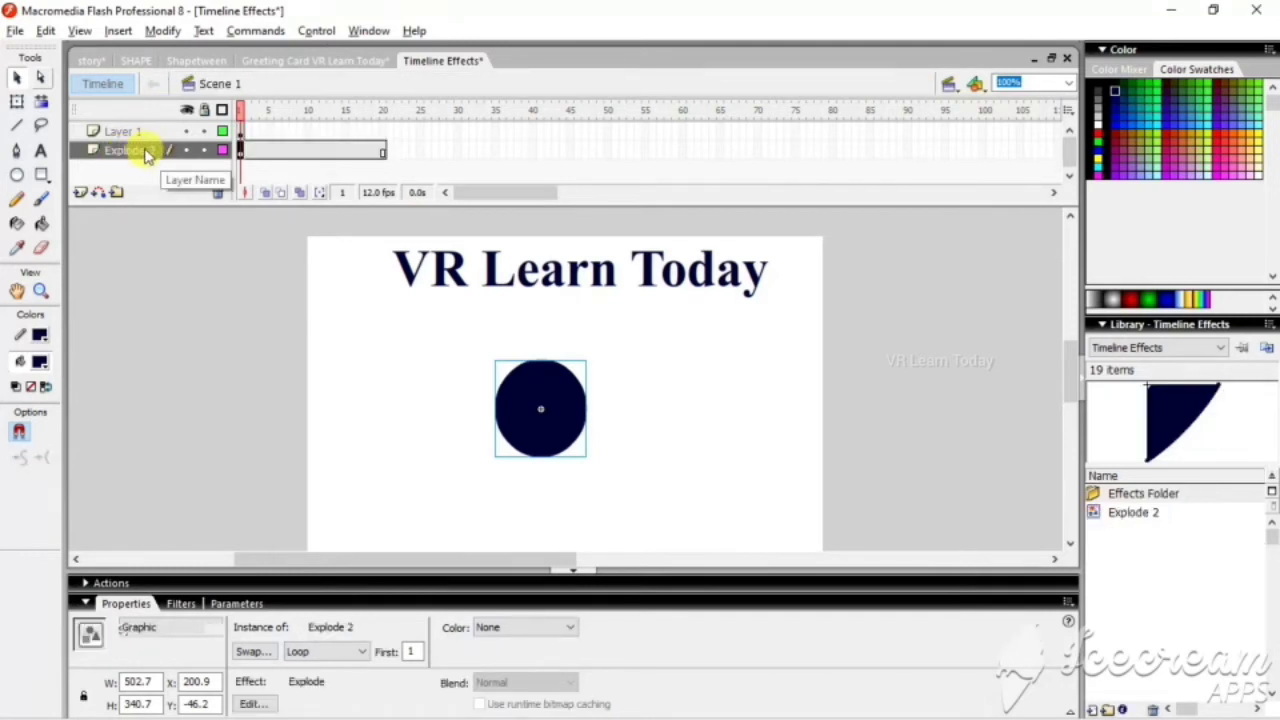
pyautogui.click(604, 285)
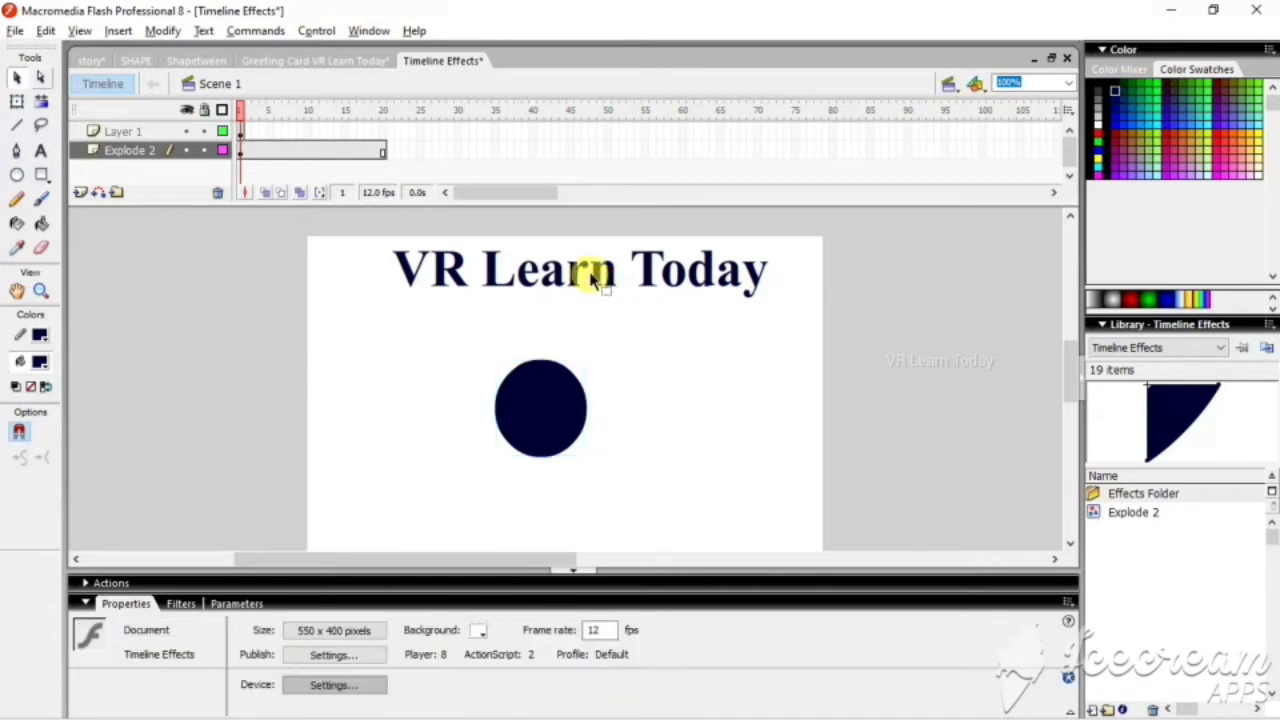
pyautogui.click(590, 276)
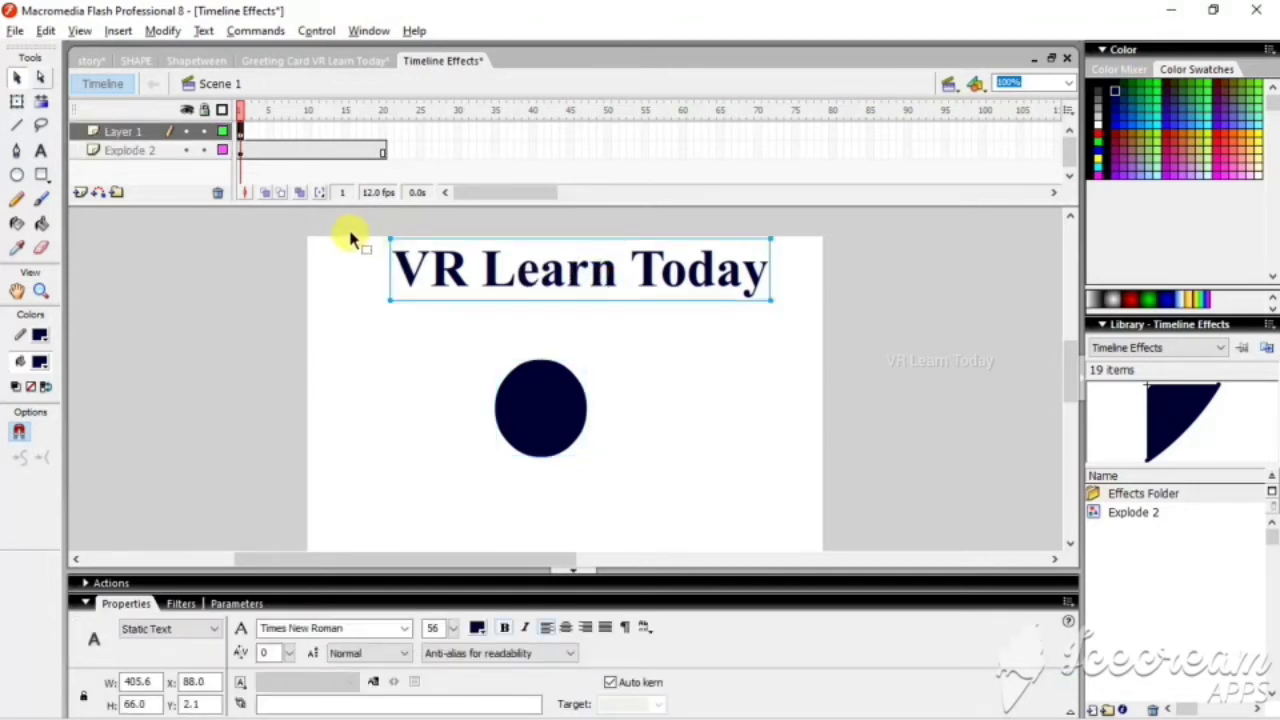
pyautogui.rightClick(541, 281)
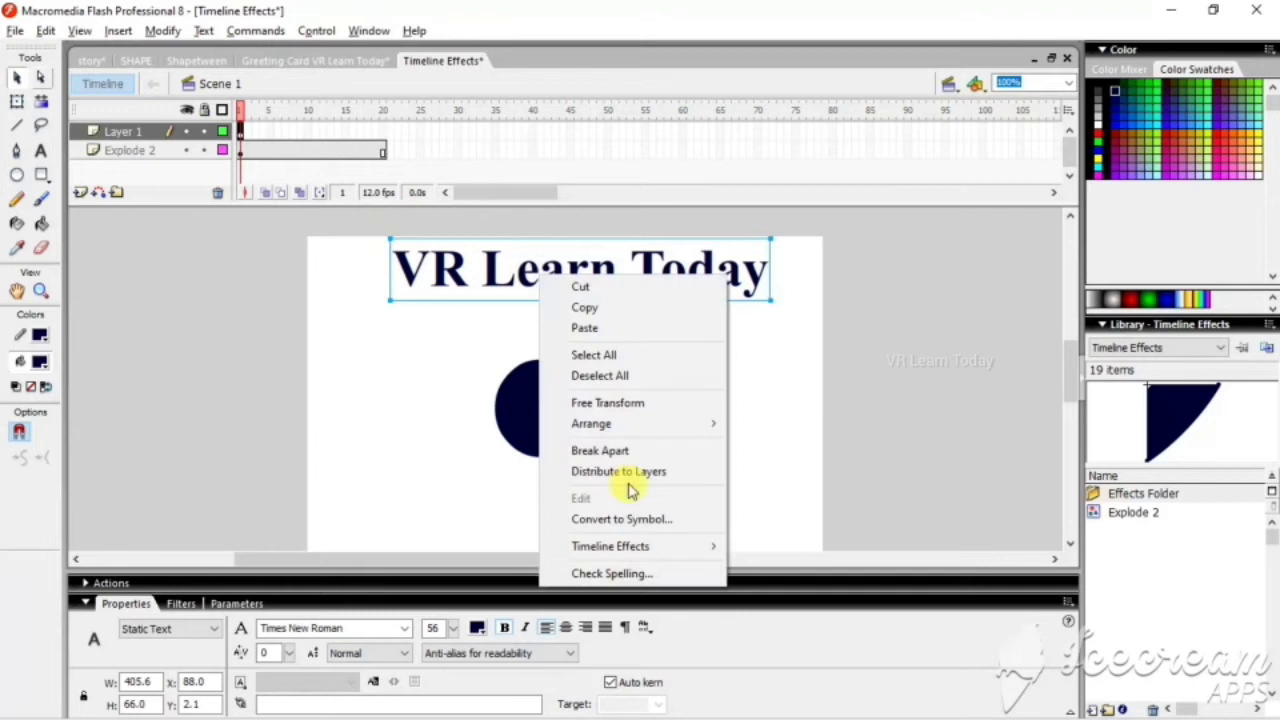
pyautogui.moveTo(669, 556)
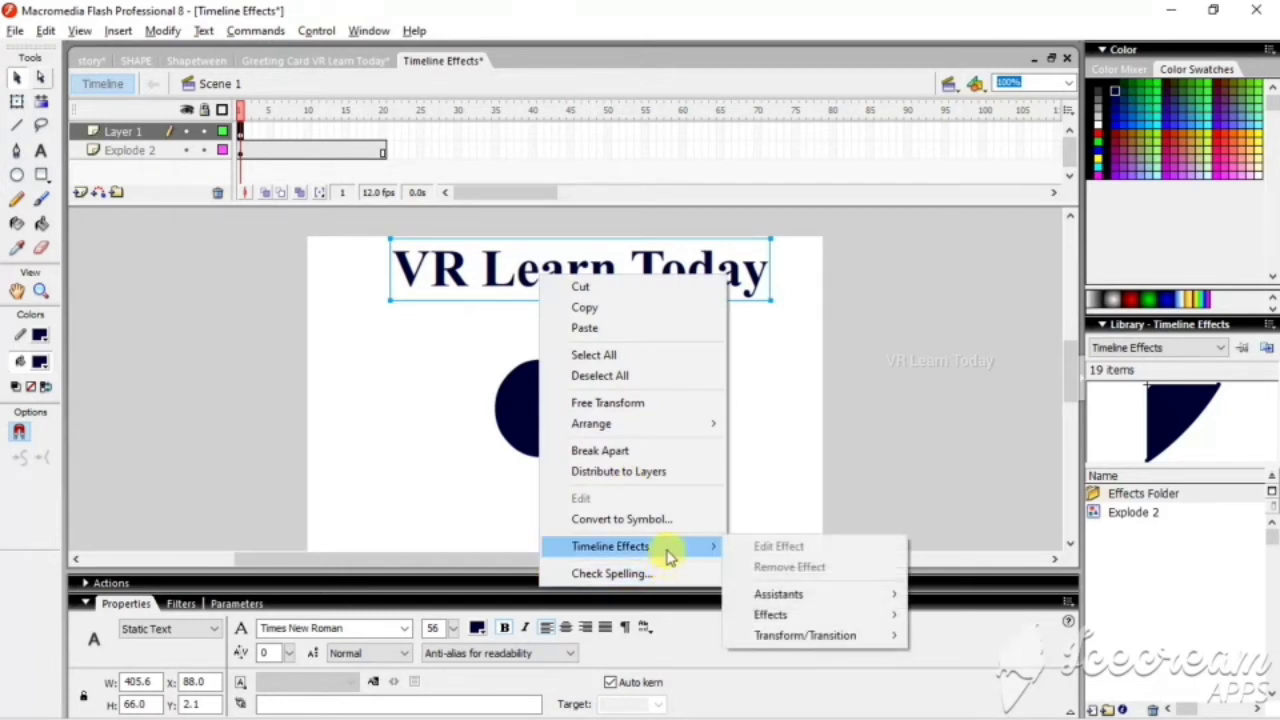
pyautogui.click(443, 440)
pyautogui.click(507, 414)
pyautogui.rightClick(507, 414)
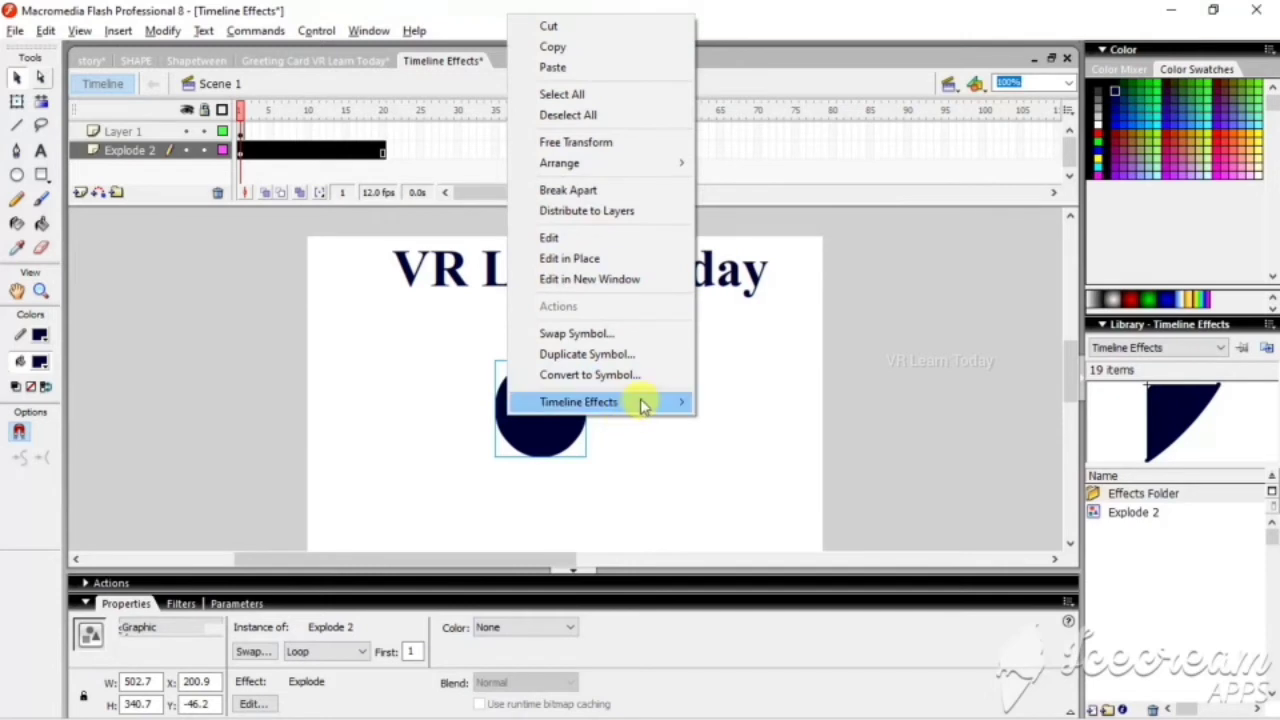
pyautogui.moveTo(645, 403)
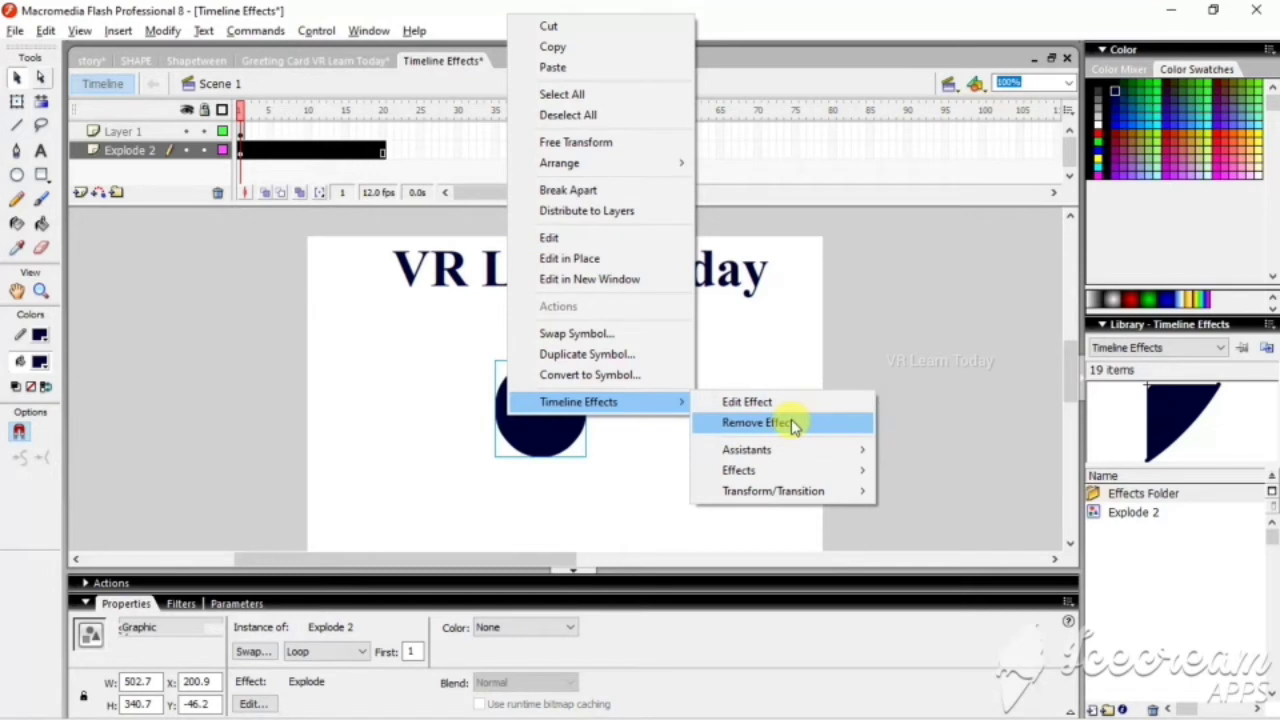
pyautogui.click(457, 428)
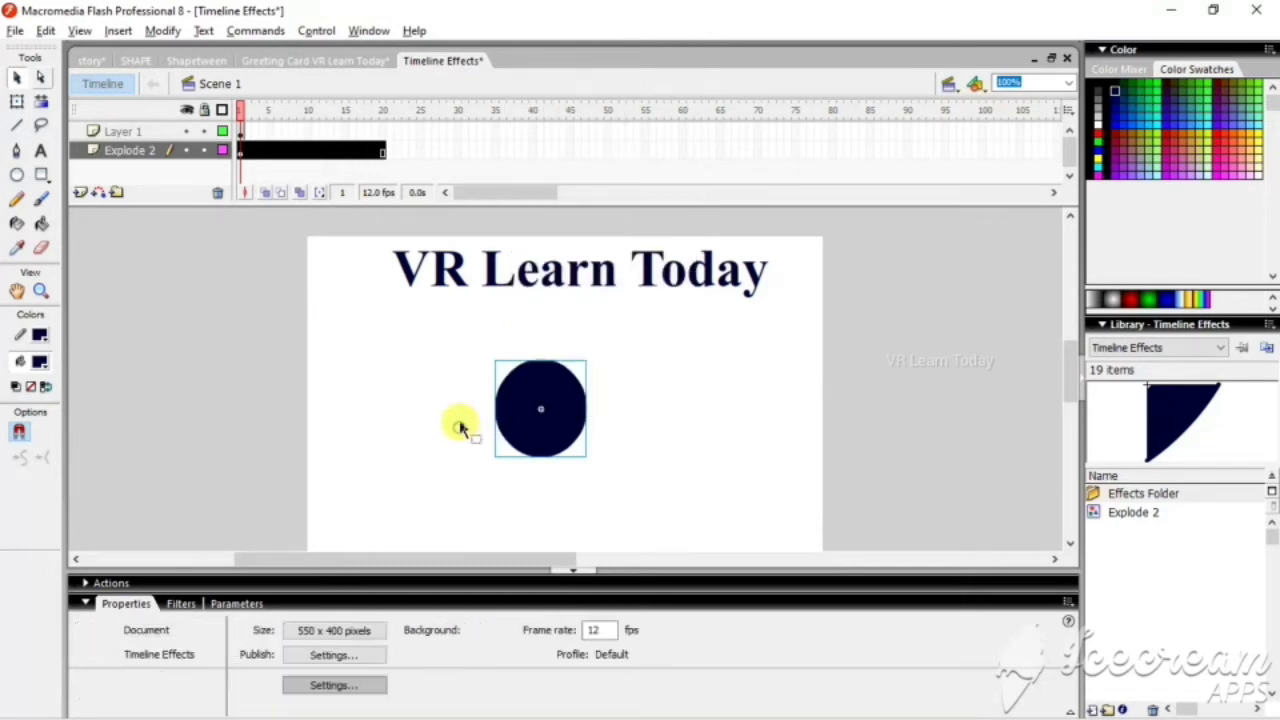
pyautogui.rightClick(630, 268)
pyautogui.moveTo(380, 224); pyautogui.dragTo(835, 328)
pyautogui.rightClick(679, 262)
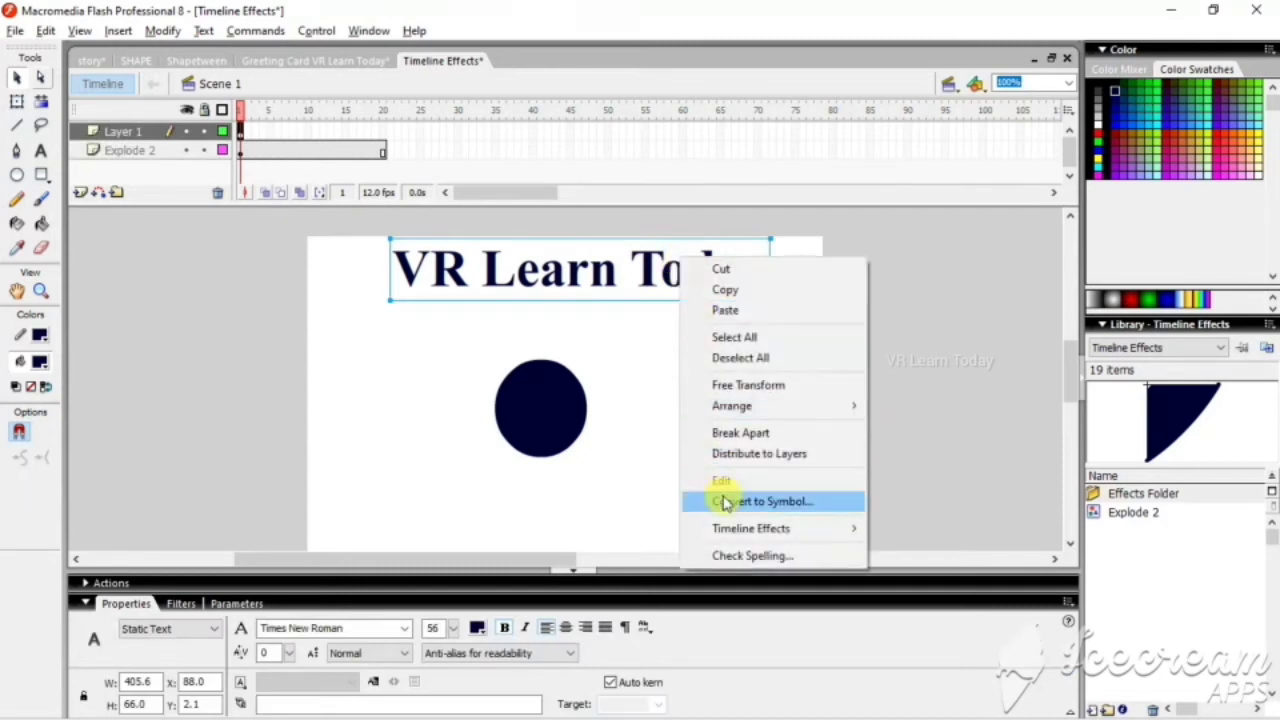
pyautogui.moveTo(736, 528)
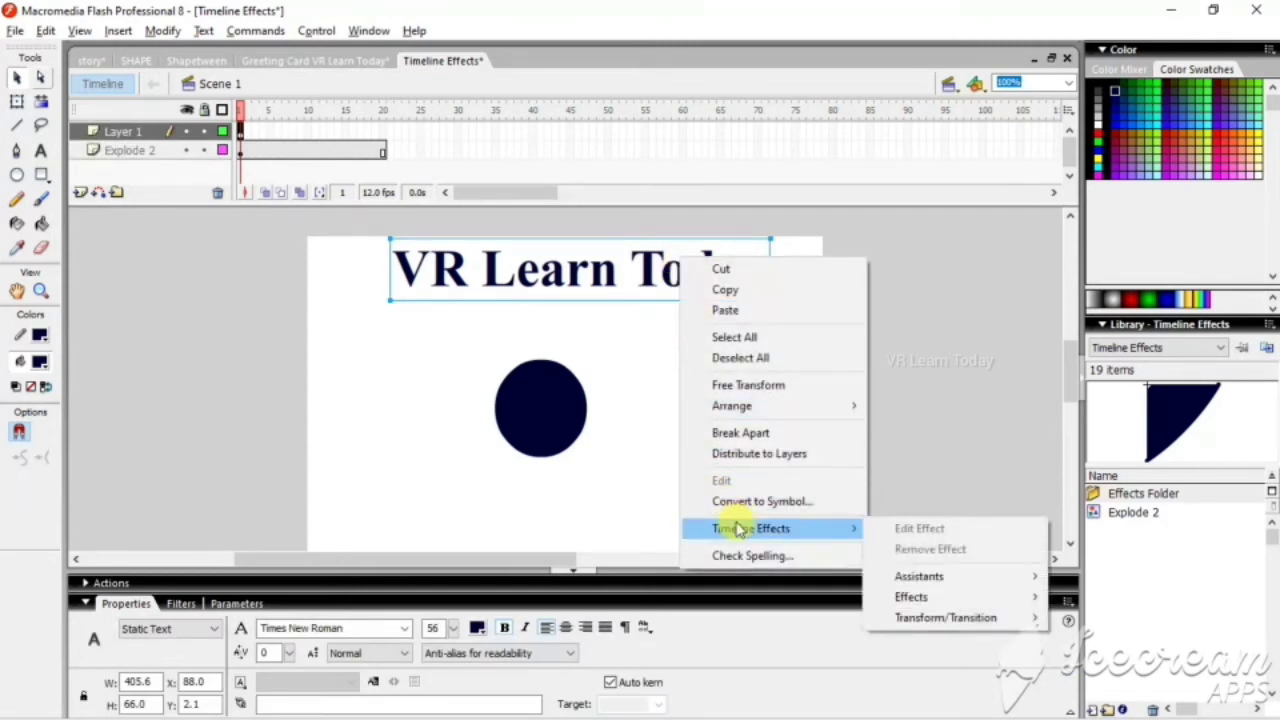
pyautogui.moveTo(940, 578)
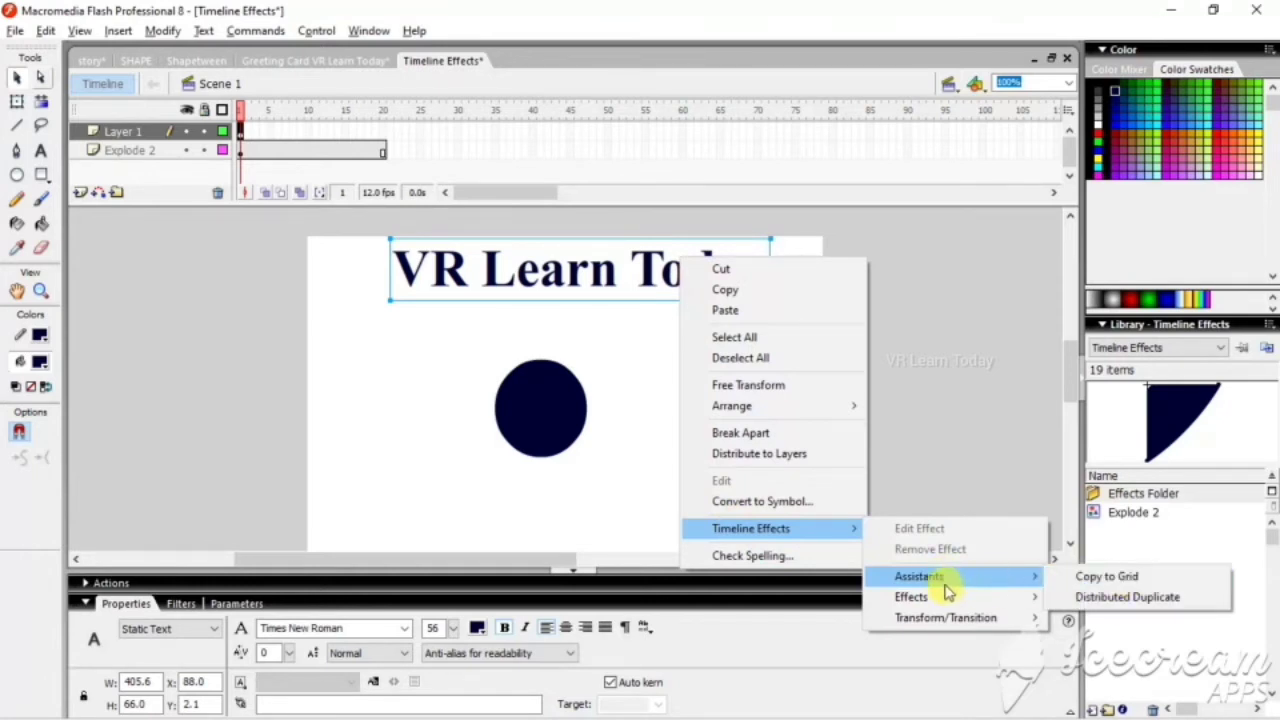
pyautogui.click(1155, 578)
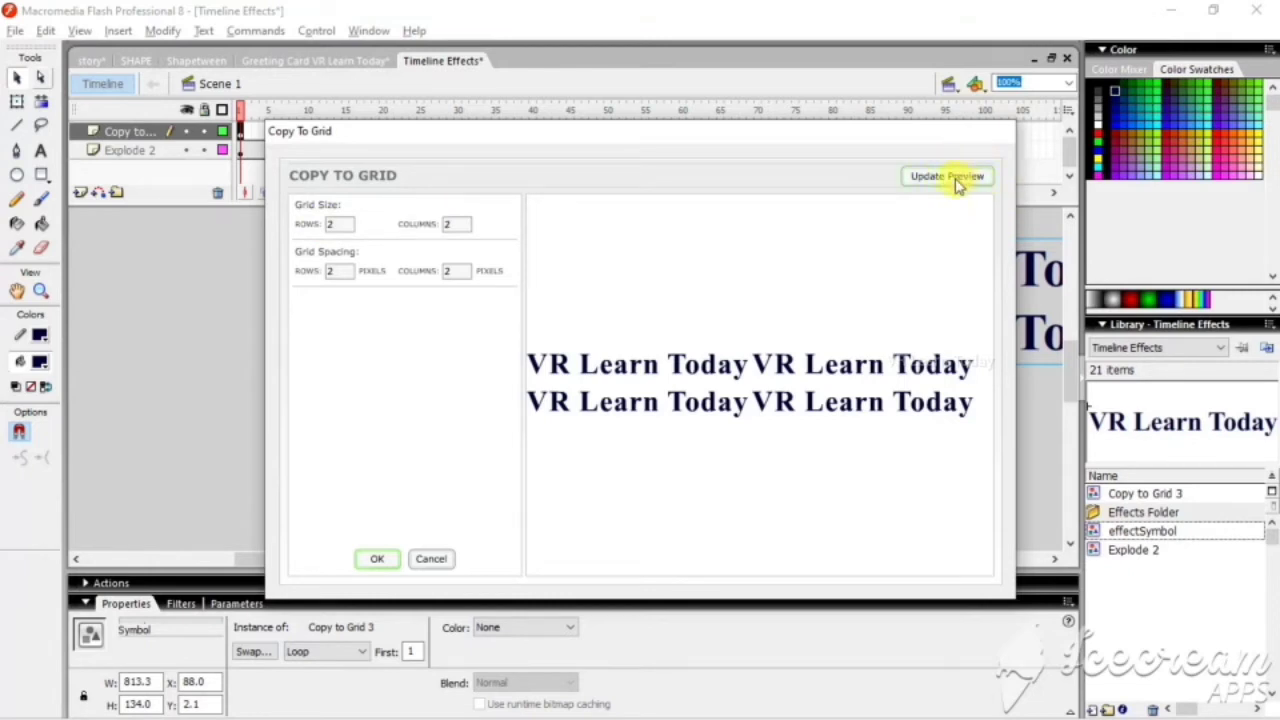
pyautogui.click(432, 559)
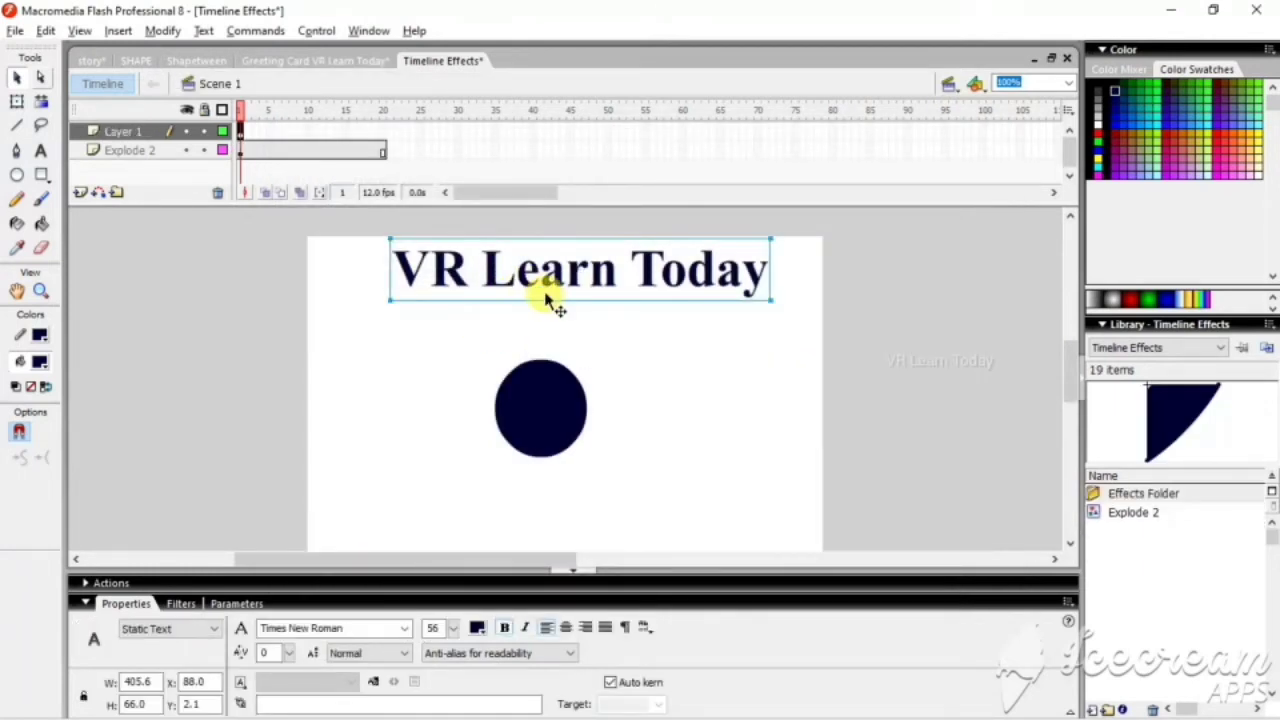
pyautogui.rightClick(566, 284)
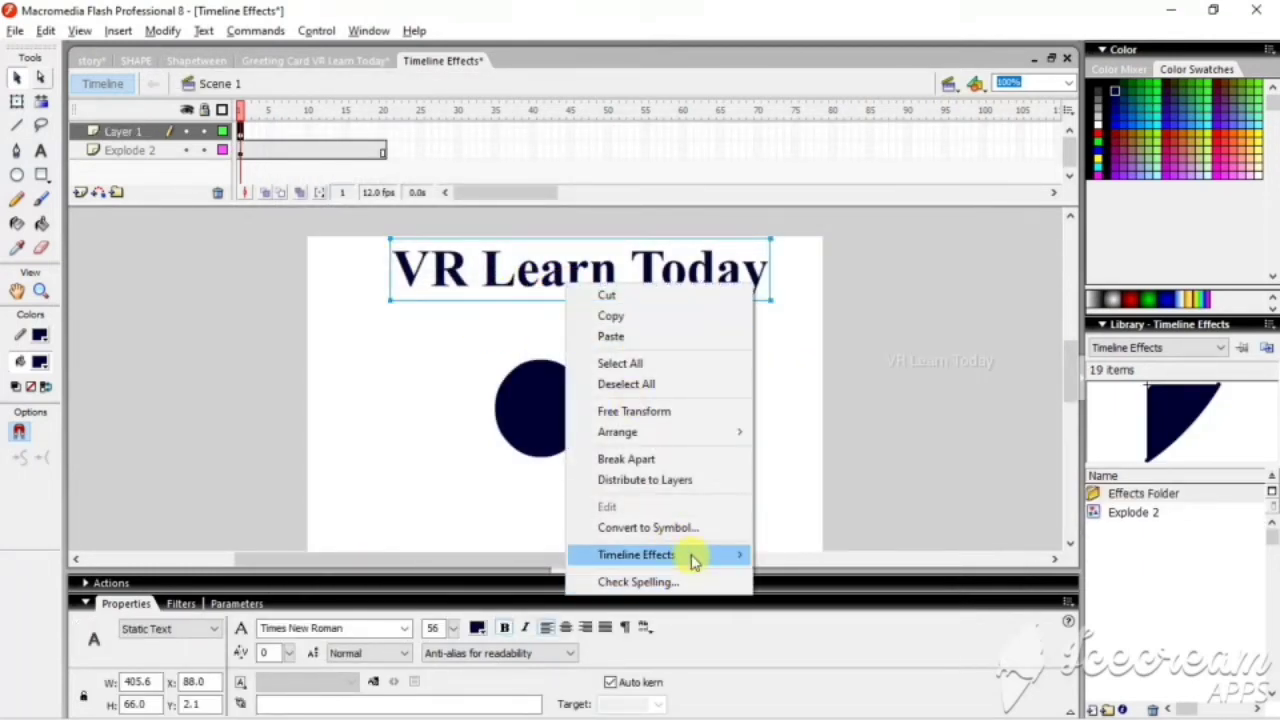
pyautogui.moveTo(692, 560)
pyautogui.moveTo(806, 603)
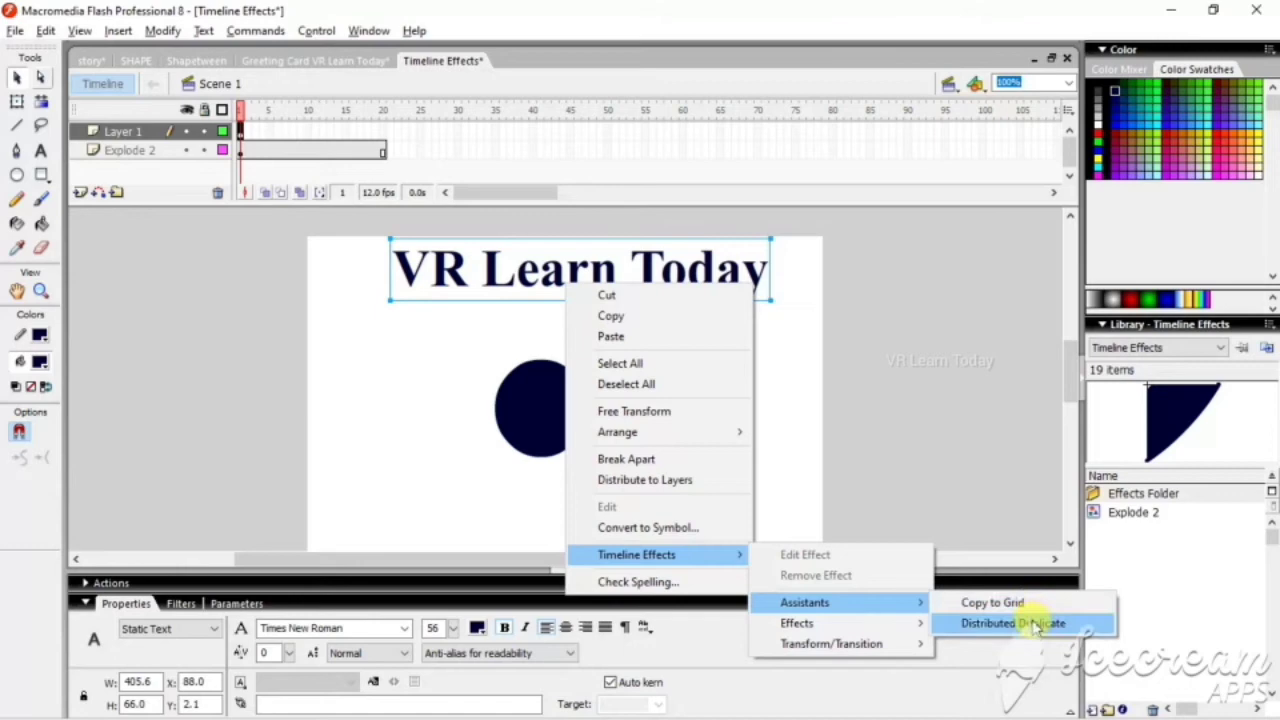
pyautogui.click(1037, 623)
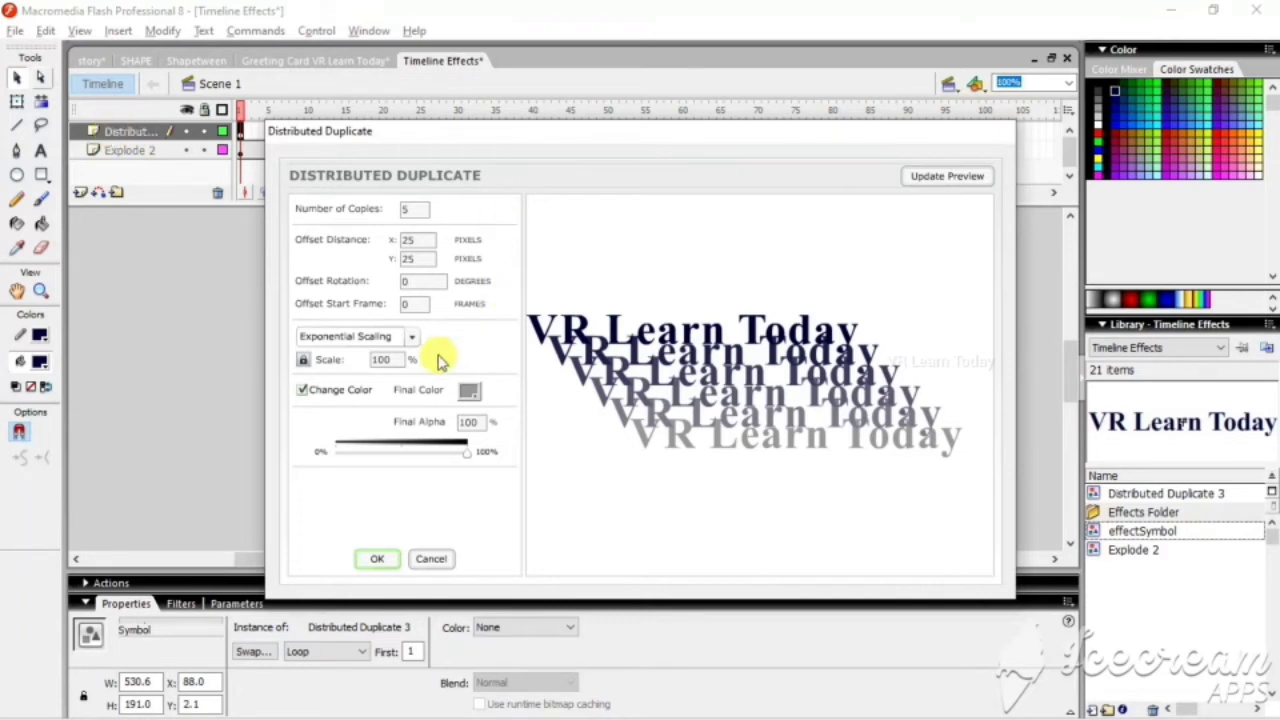
pyautogui.click(472, 392)
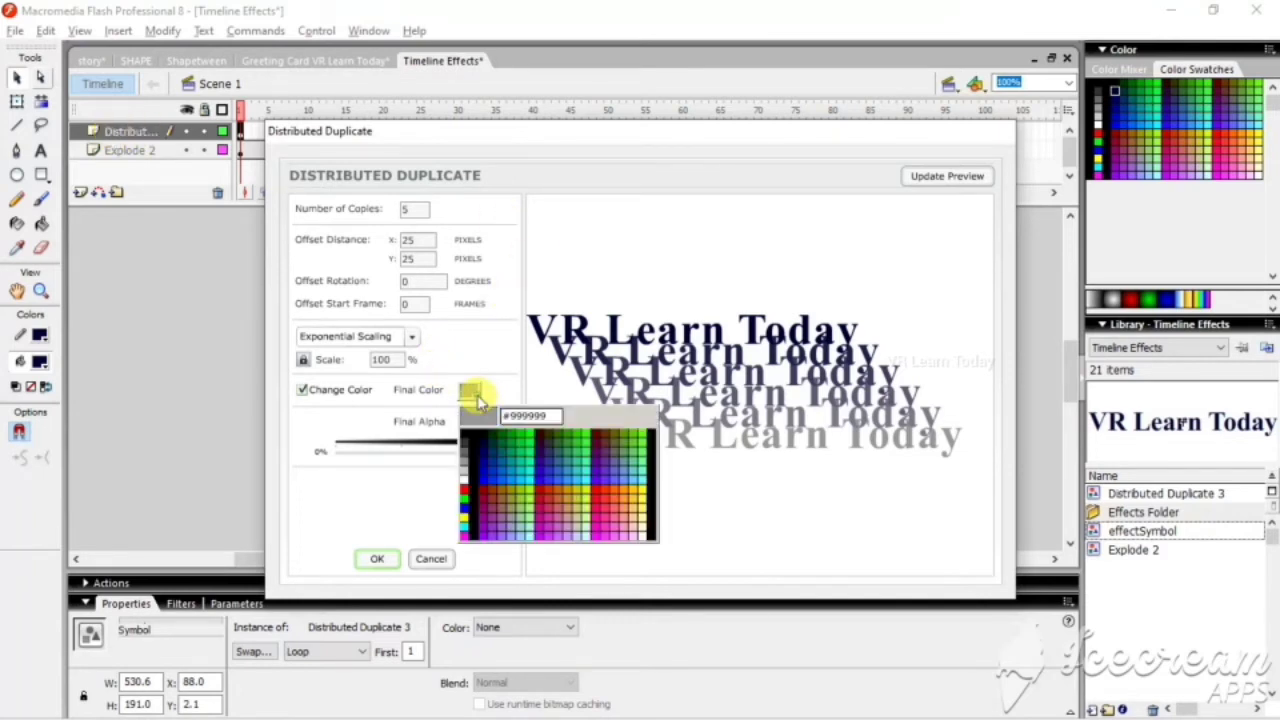
pyautogui.click(530, 487)
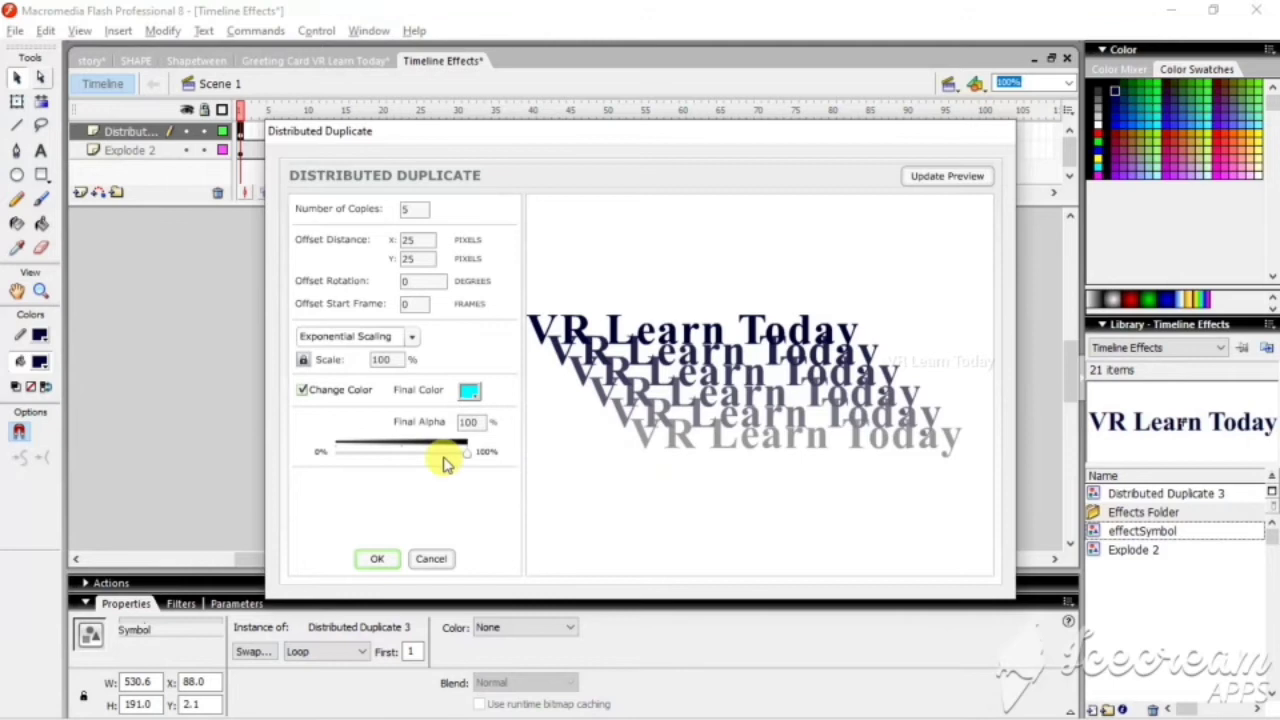
pyautogui.moveTo(469, 460); pyautogui.dragTo(444, 456)
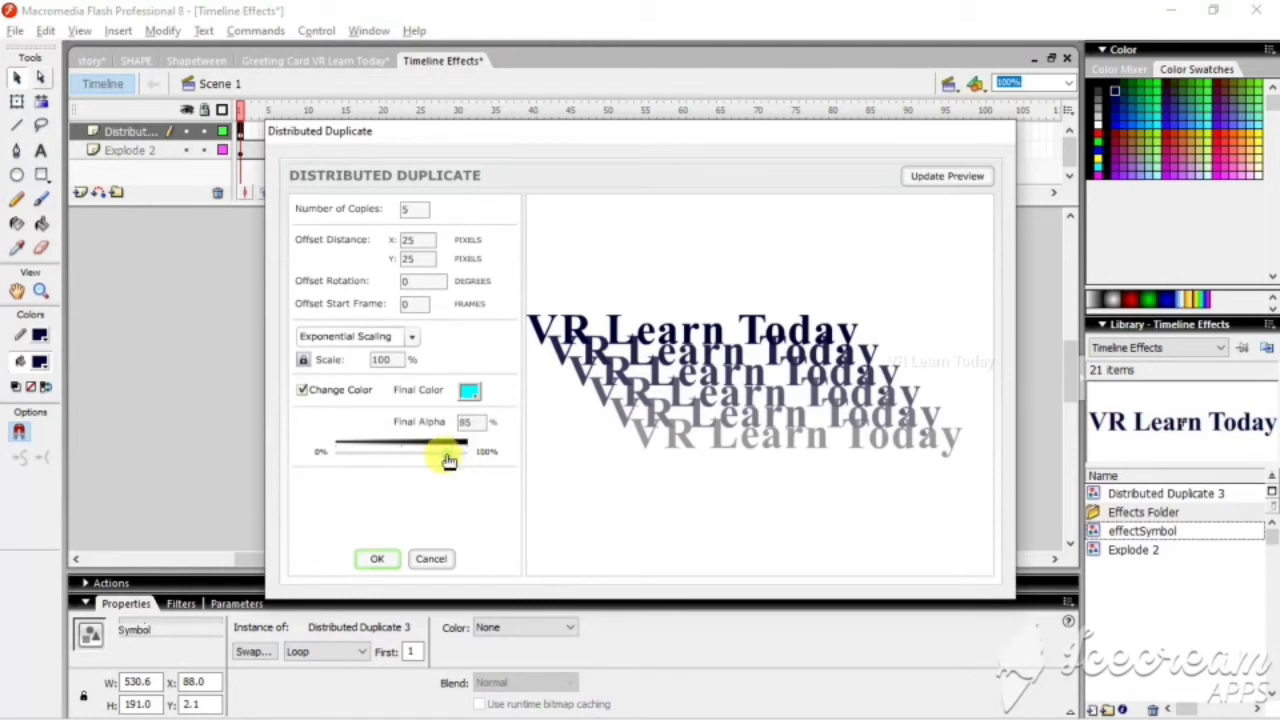
pyautogui.click(967, 177)
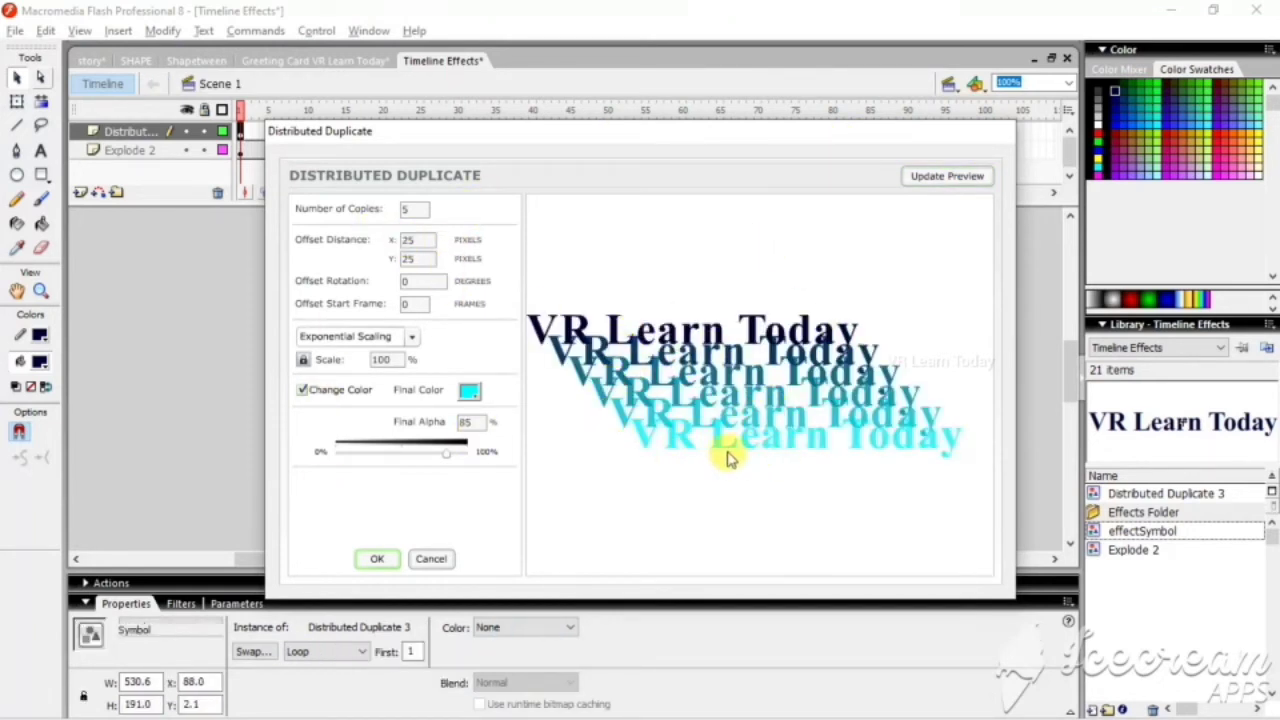
pyautogui.click(430, 559)
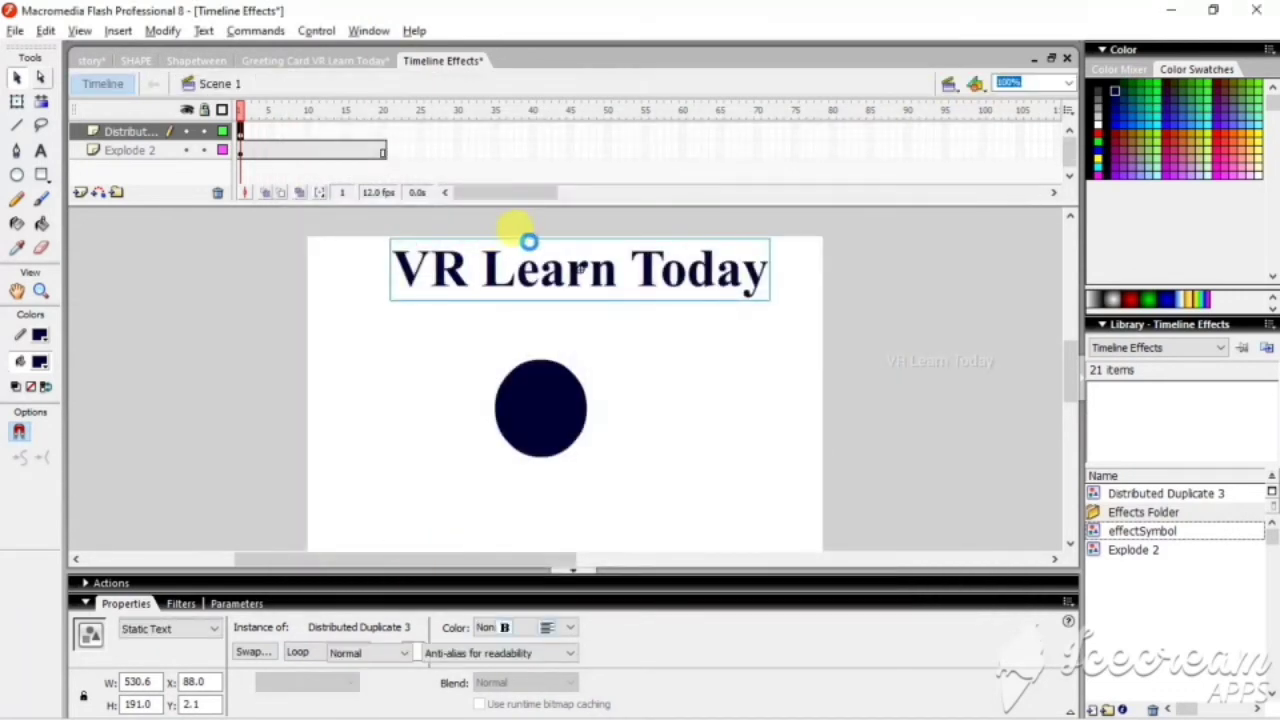
pyautogui.click(529, 241)
pyautogui.click(467, 274)
pyautogui.doubleClick(580, 268)
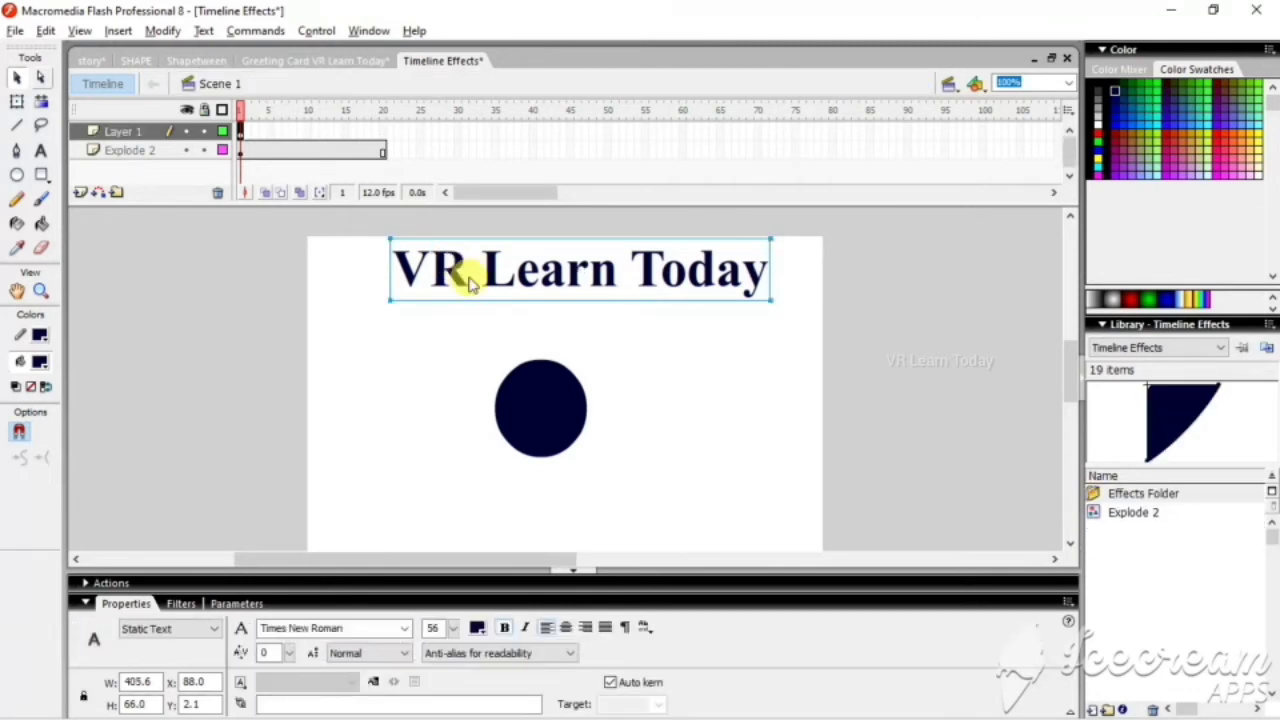
pyautogui.rightClick(530, 265)
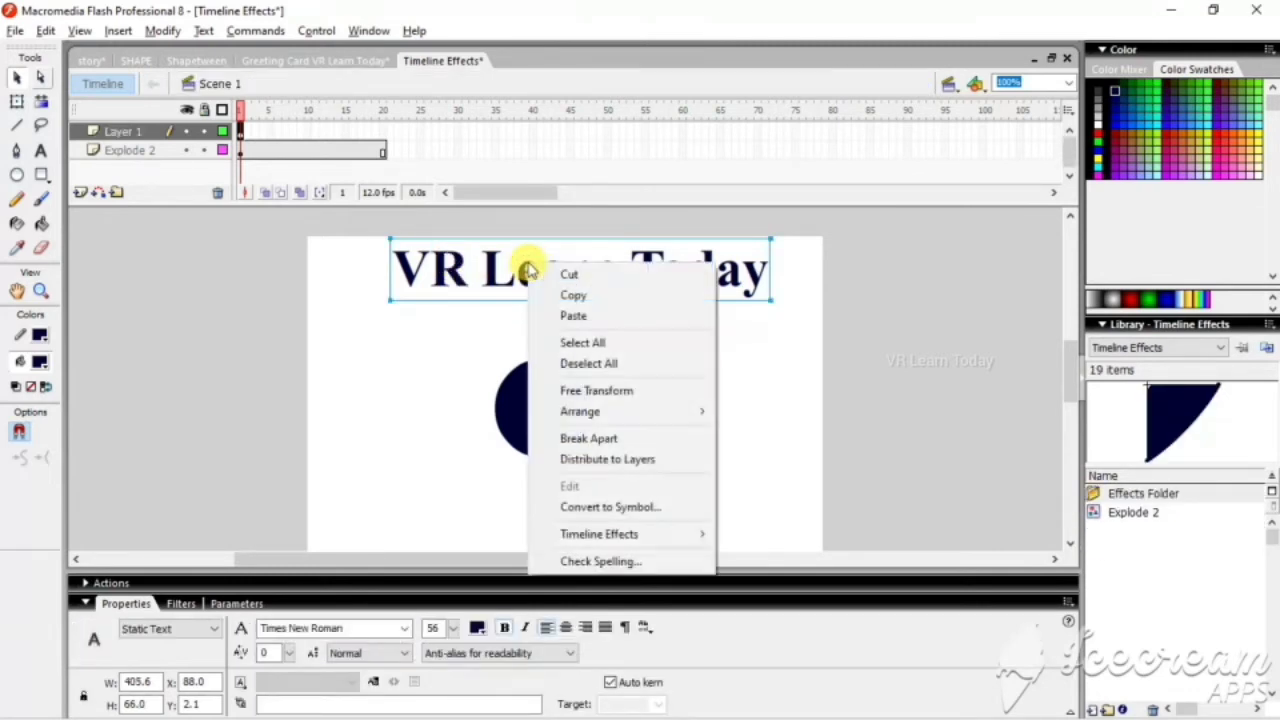
pyautogui.moveTo(634, 536)
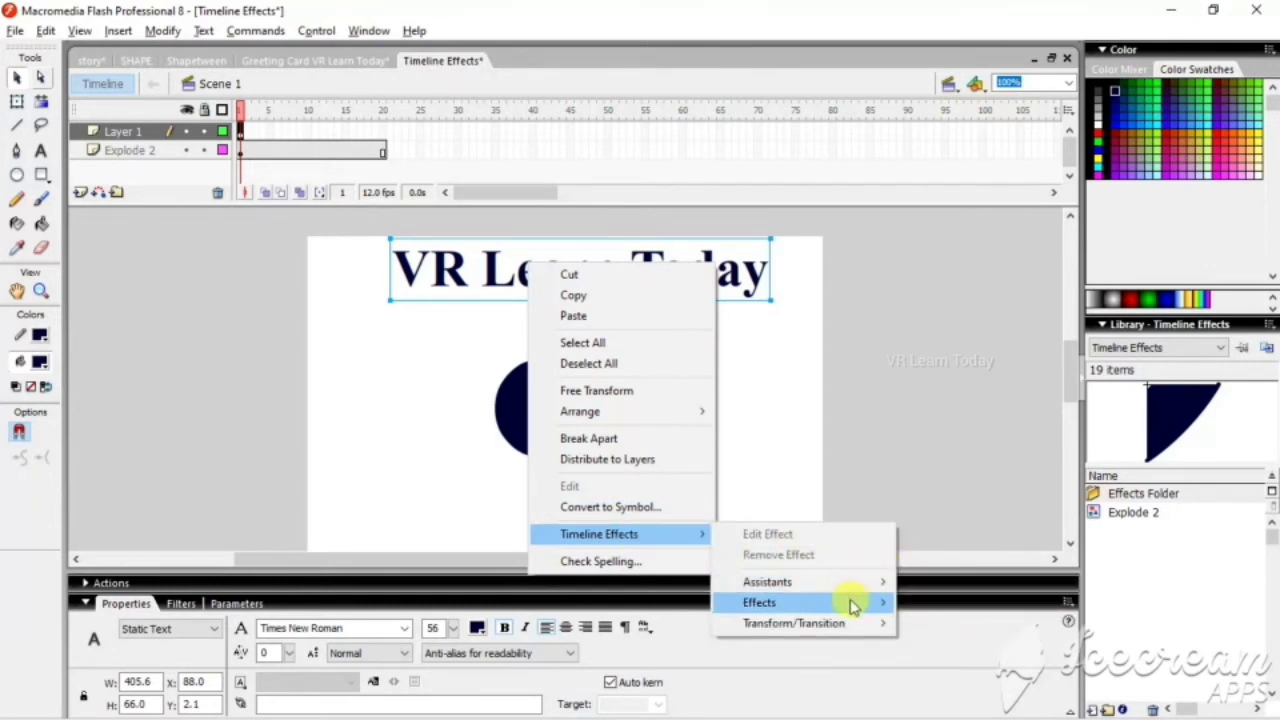
pyautogui.click(920, 605)
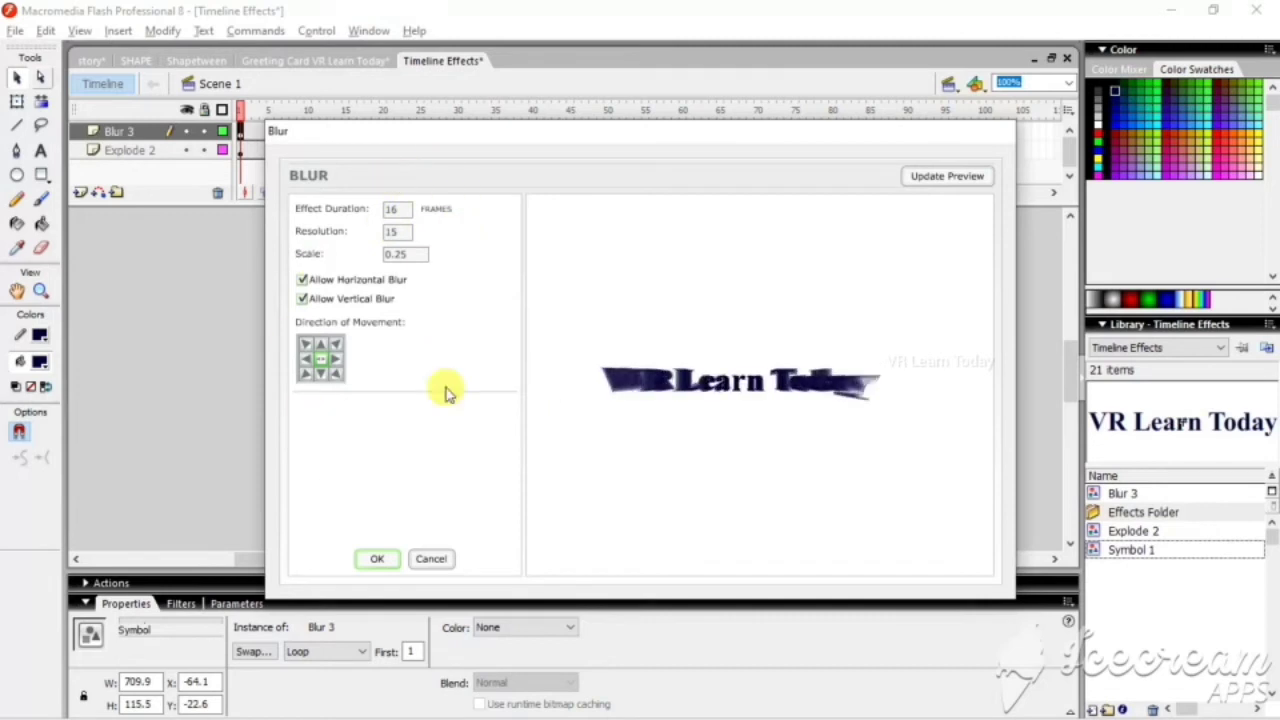
pyautogui.click(336, 358)
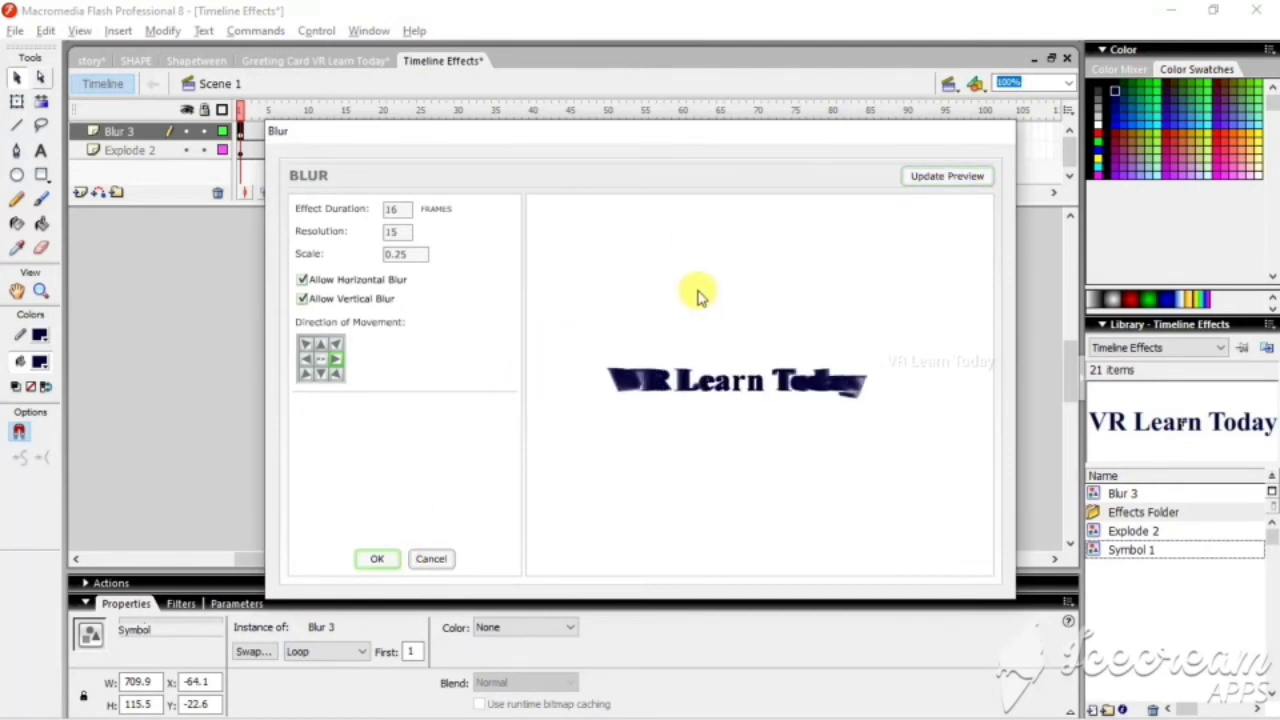
pyautogui.click(433, 559)
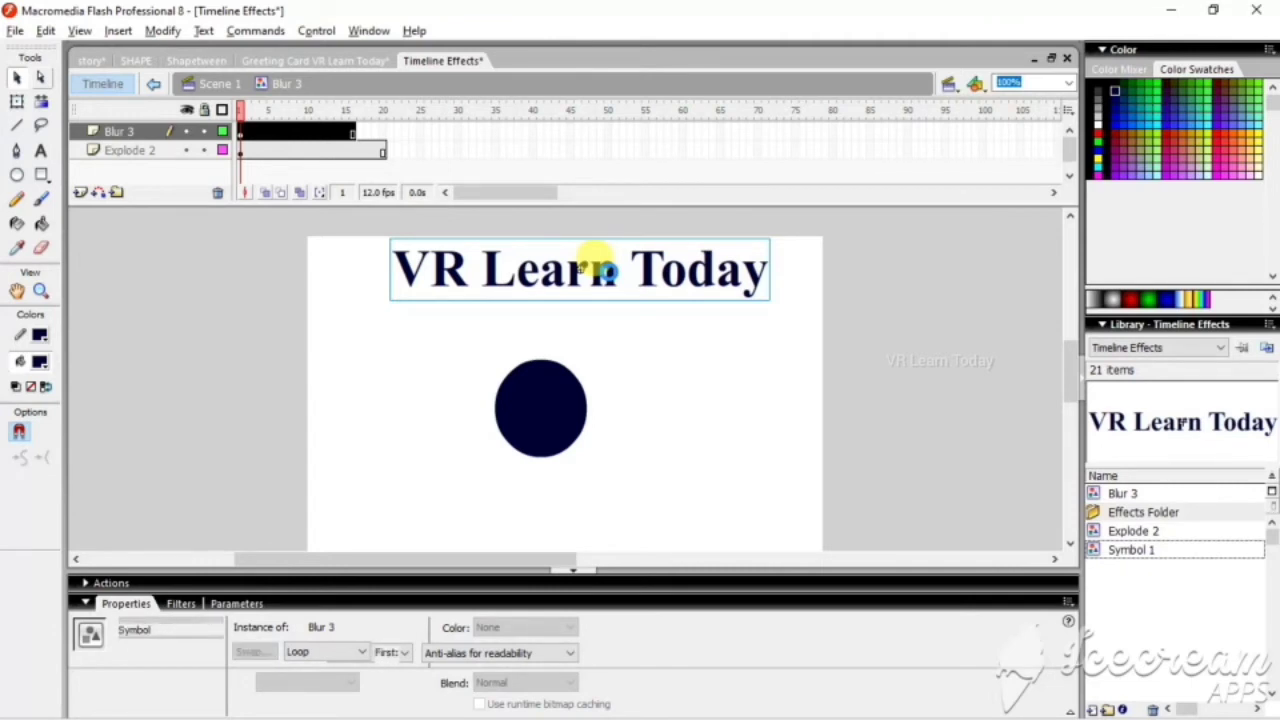
pyautogui.hotkey('ctrl', 'z')
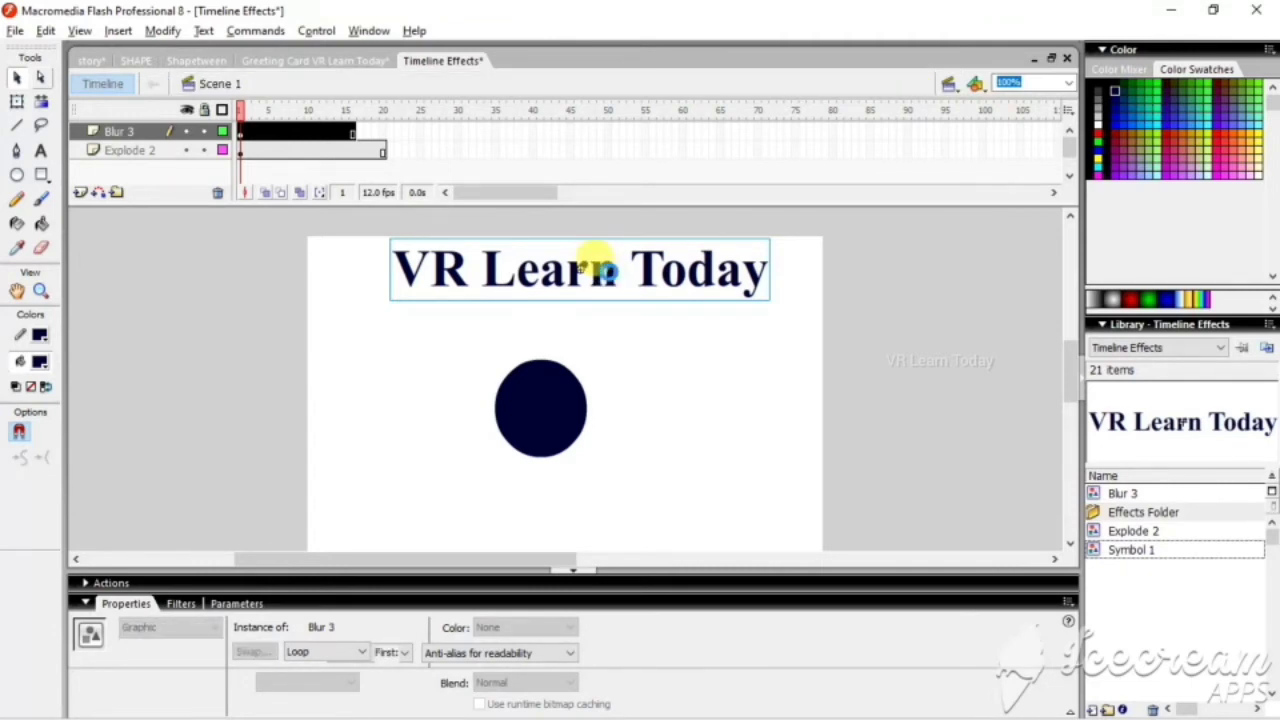
pyautogui.rightClick(609, 272)
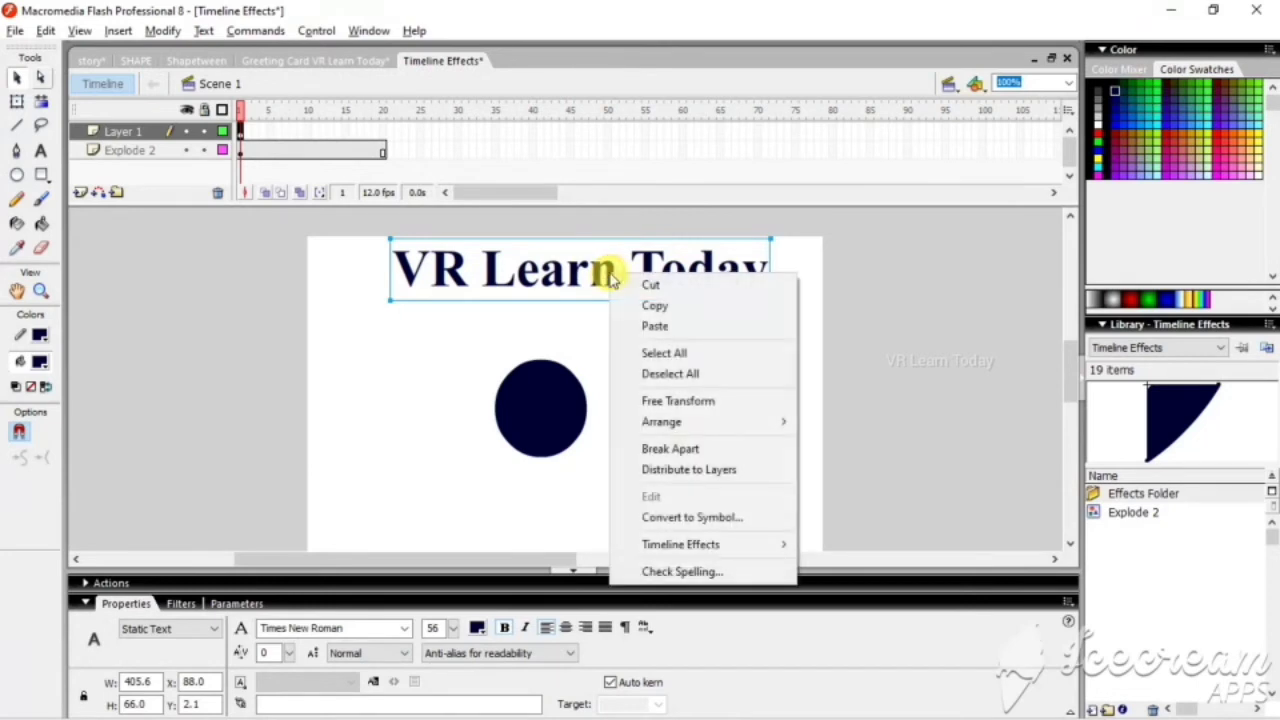
pyautogui.moveTo(749, 552)
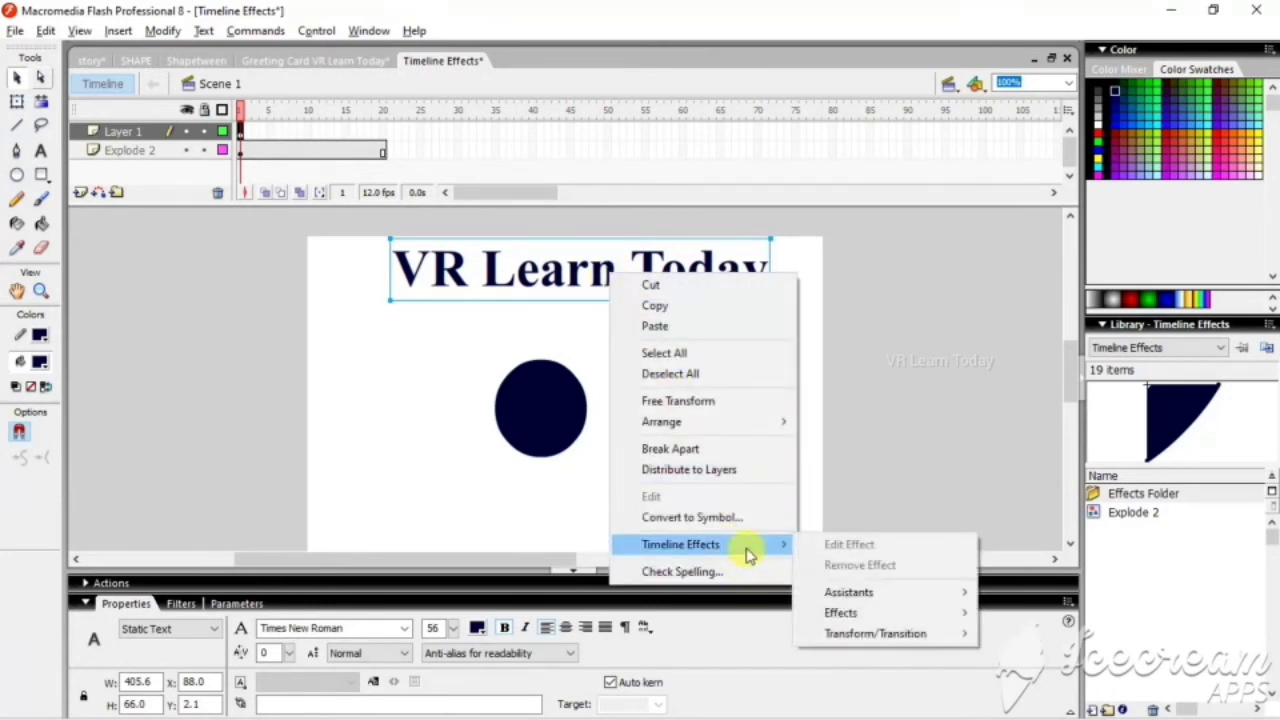
pyautogui.moveTo(878, 600)
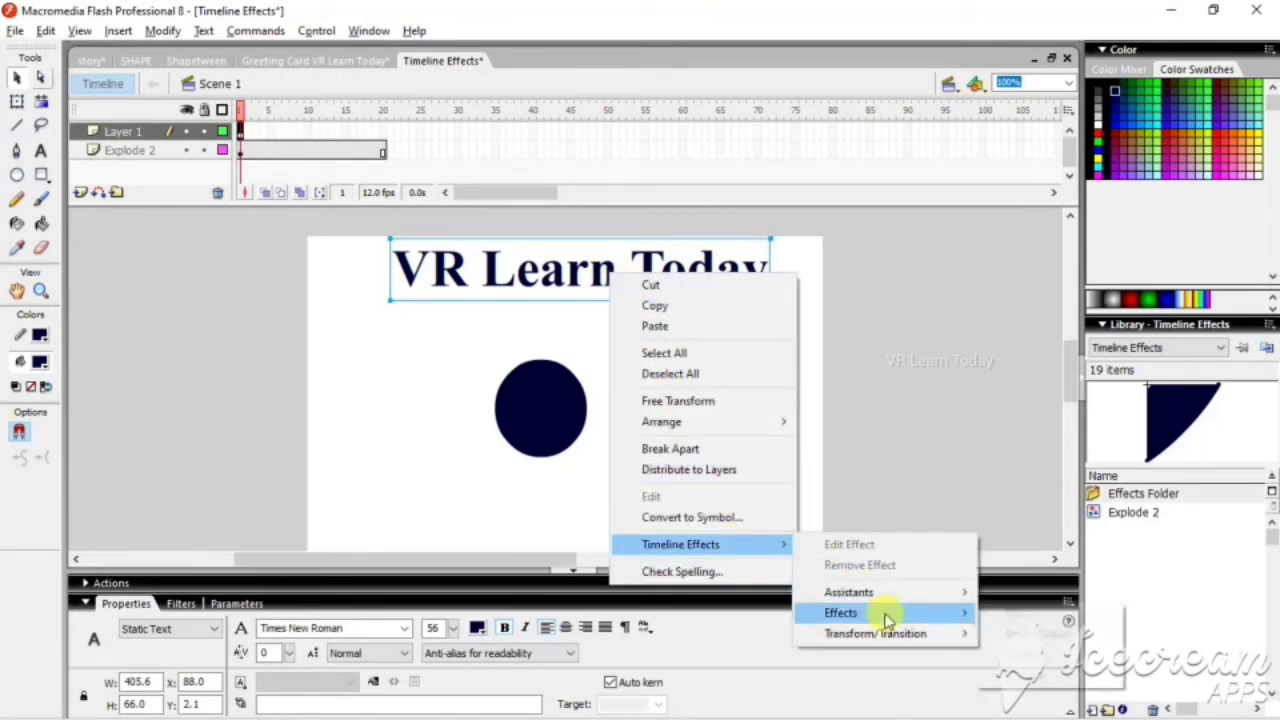
pyautogui.click(1006, 636)
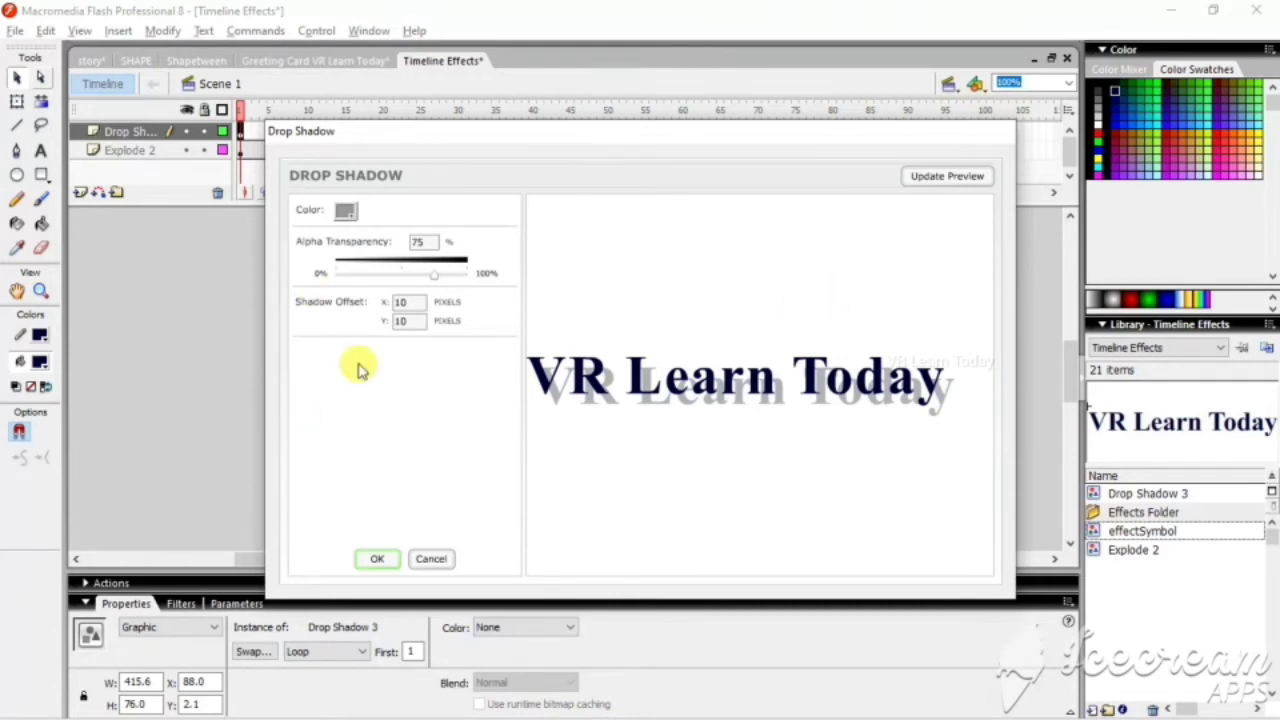
pyautogui.click(431, 559)
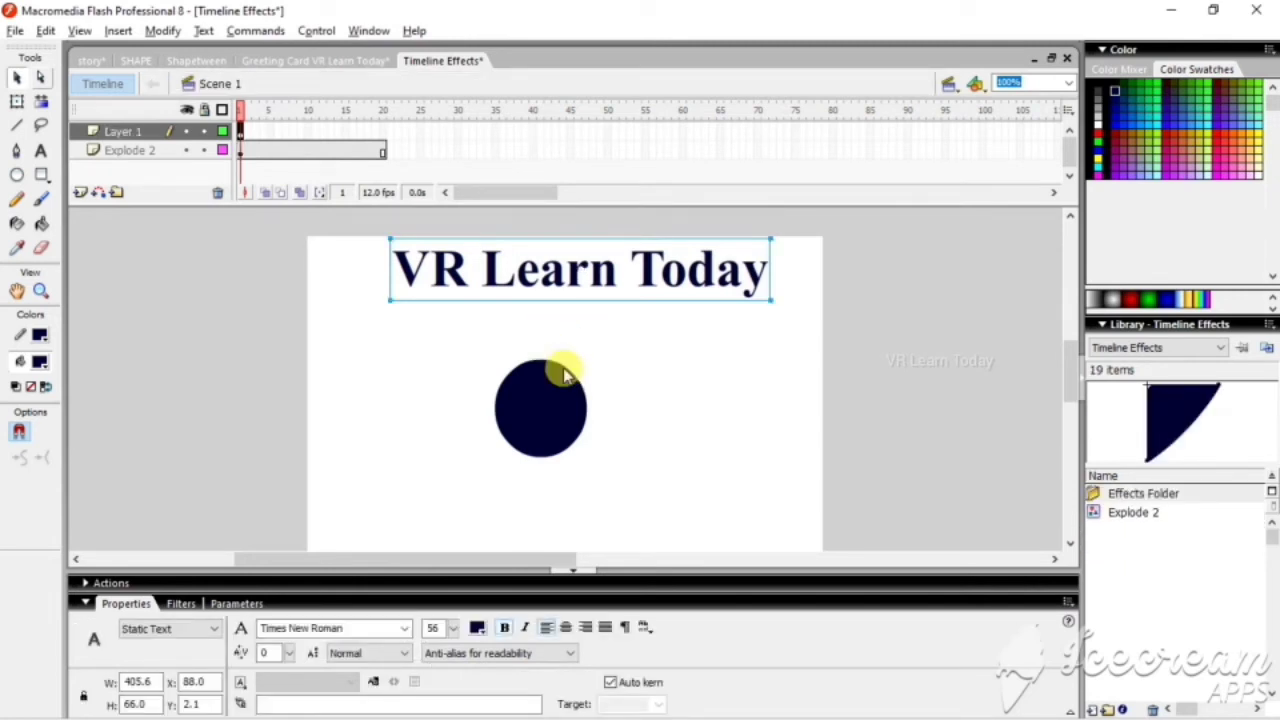
# Step: Apply the Expand timeline effect to the VR Learn Today title
pyautogui.rightClick(597, 270)
pyautogui.moveTo(733, 537)
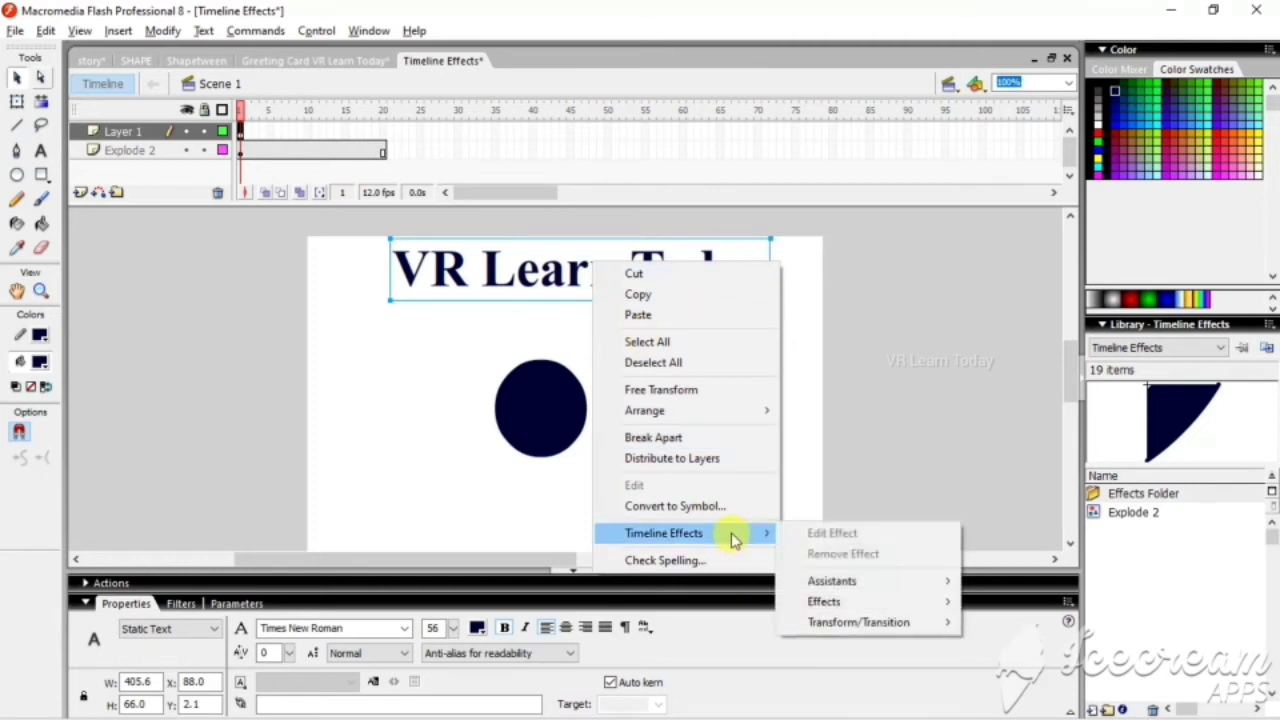
pyautogui.moveTo(873, 605)
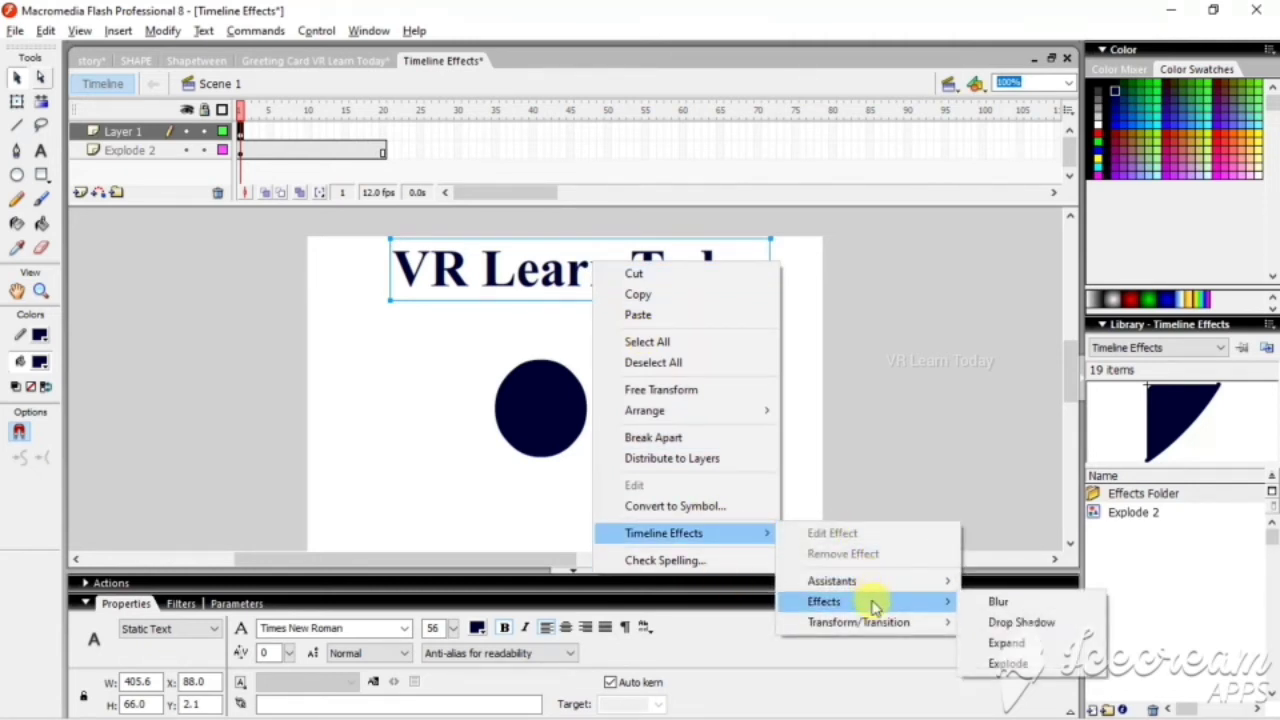
pyautogui.click(1025, 645)
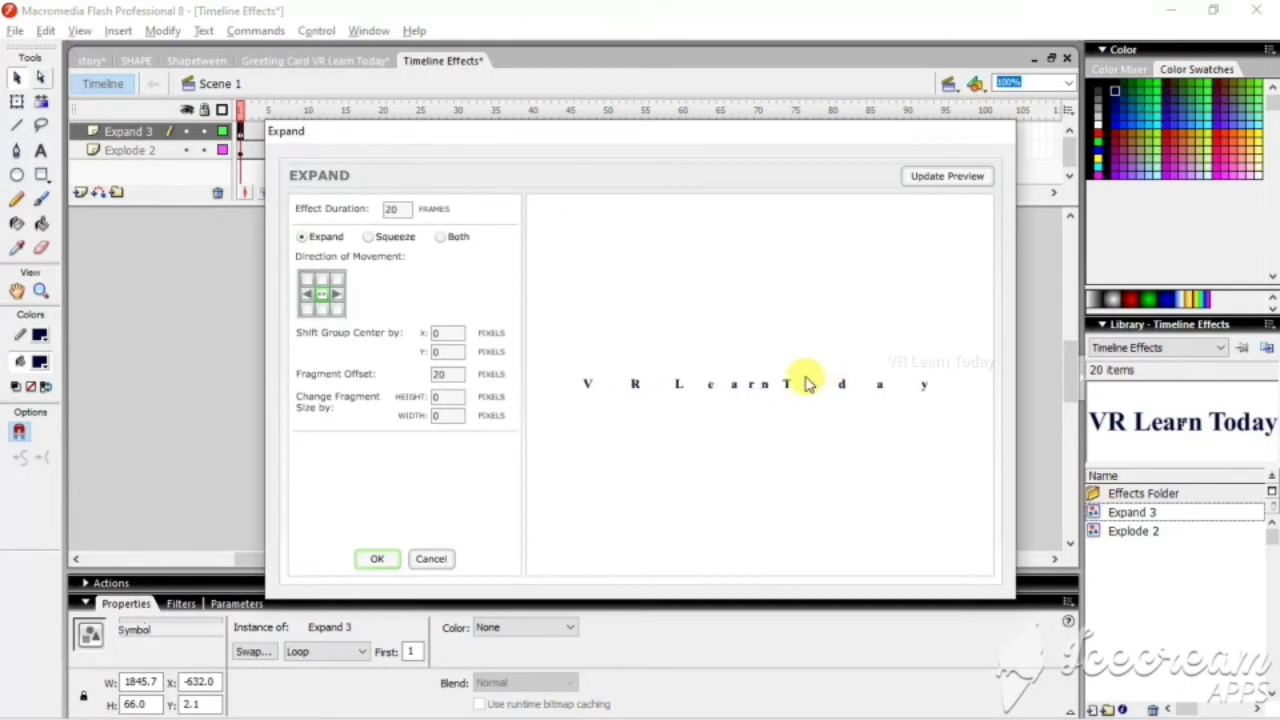
# Step: Try Squeeze, then set the Expand direction to Both and refresh the preview
pyautogui.click(370, 238)
pyautogui.click(962, 177)
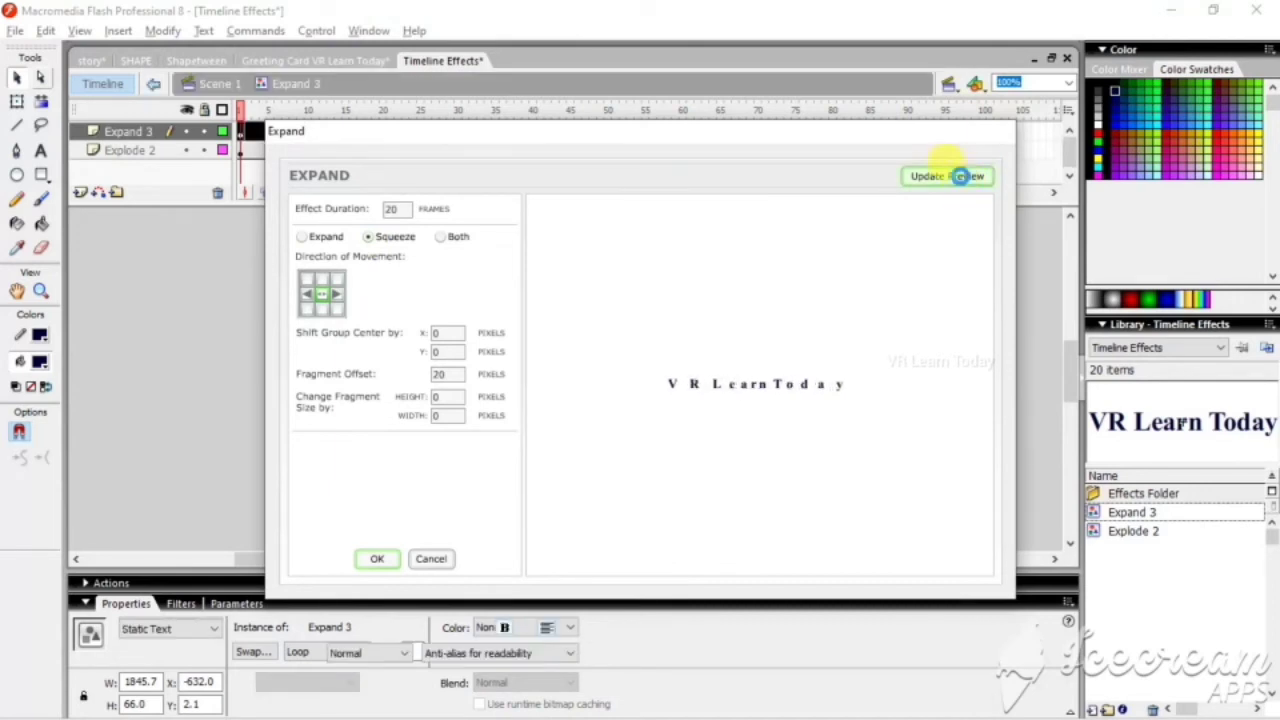
pyautogui.click(960, 176)
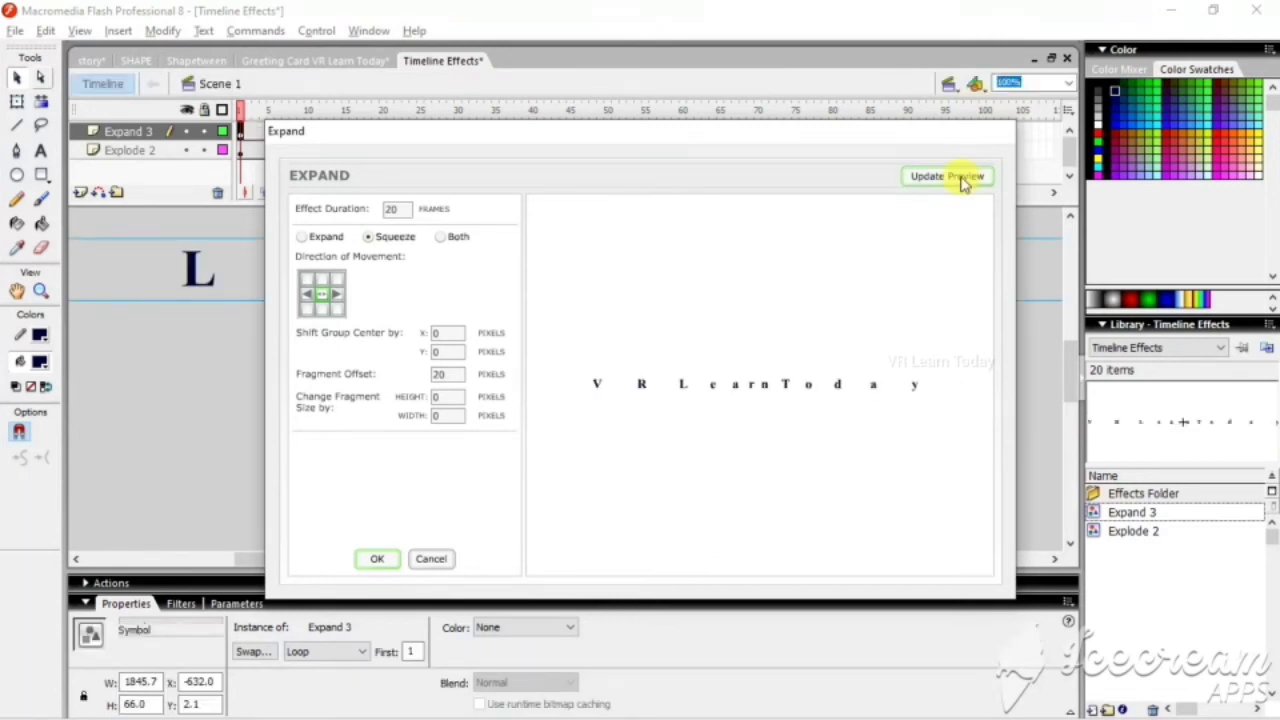
pyautogui.click(443, 237)
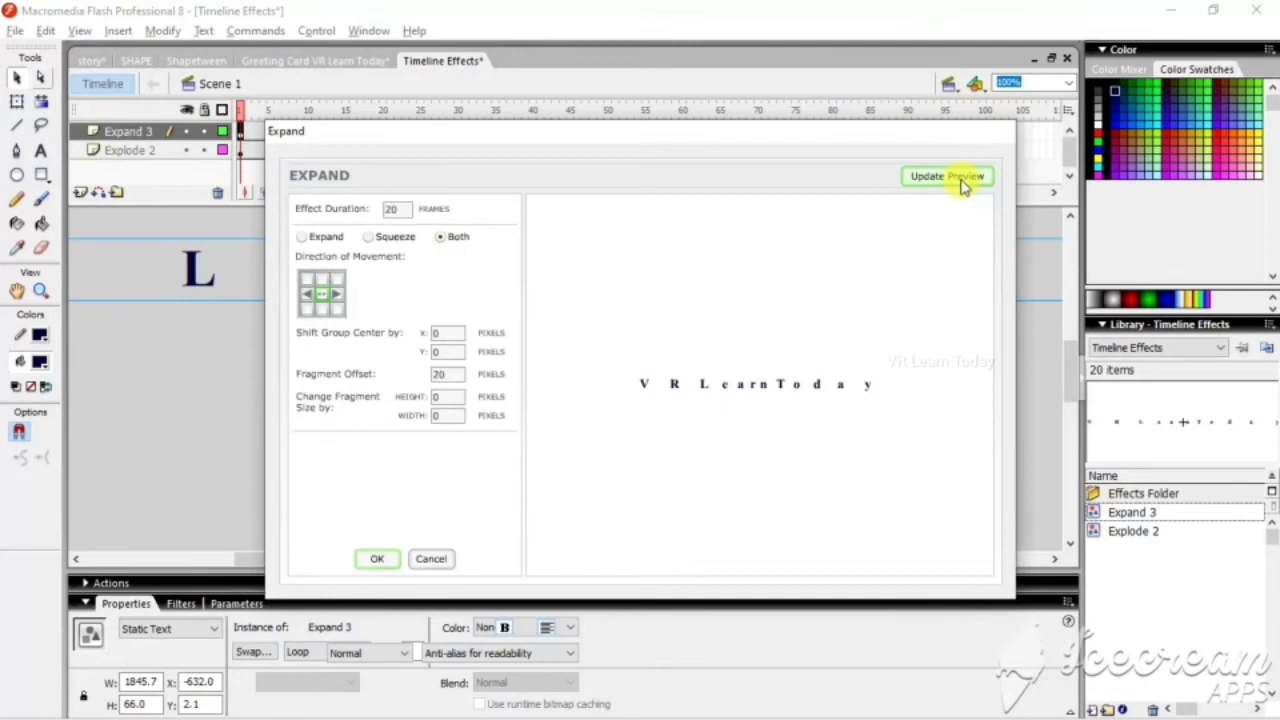
pyautogui.click(960, 180)
pyautogui.click(959, 177)
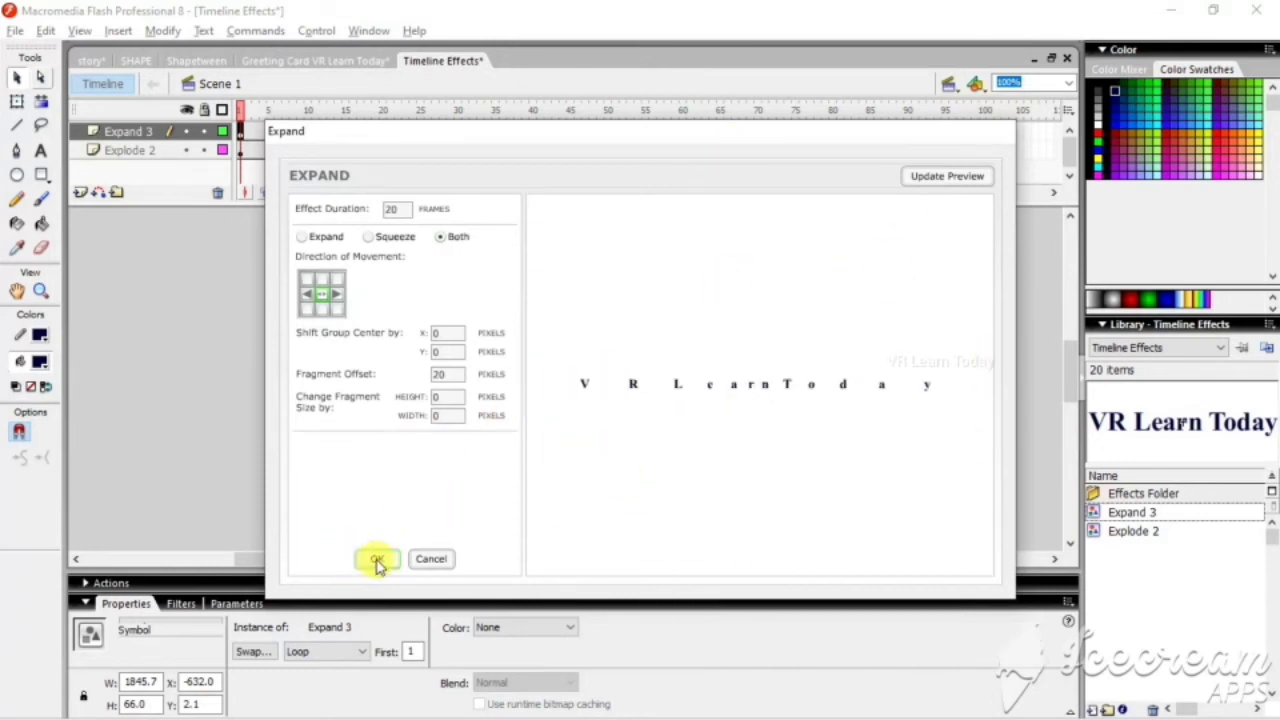
# Step: Cancel the Expand dialog, leaving the title as plain static text on Layer 1
pyautogui.click(443, 561)
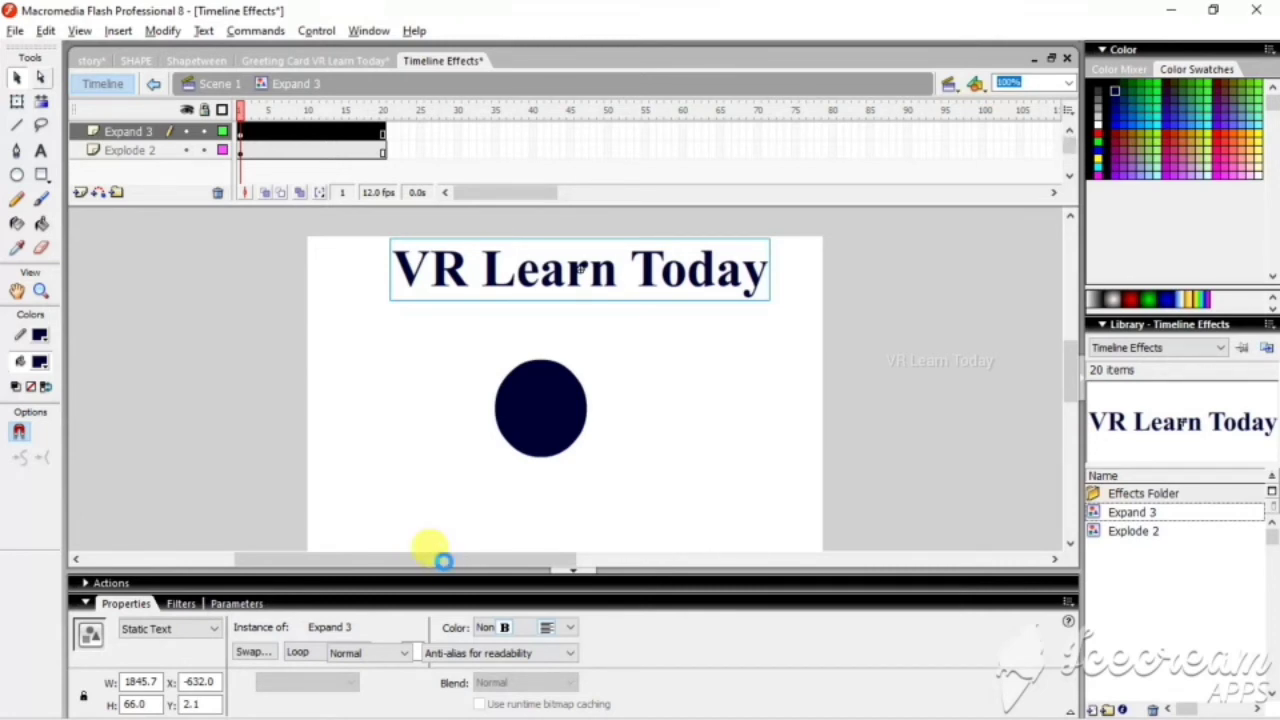
pyautogui.click(443, 561)
pyautogui.click(622, 288)
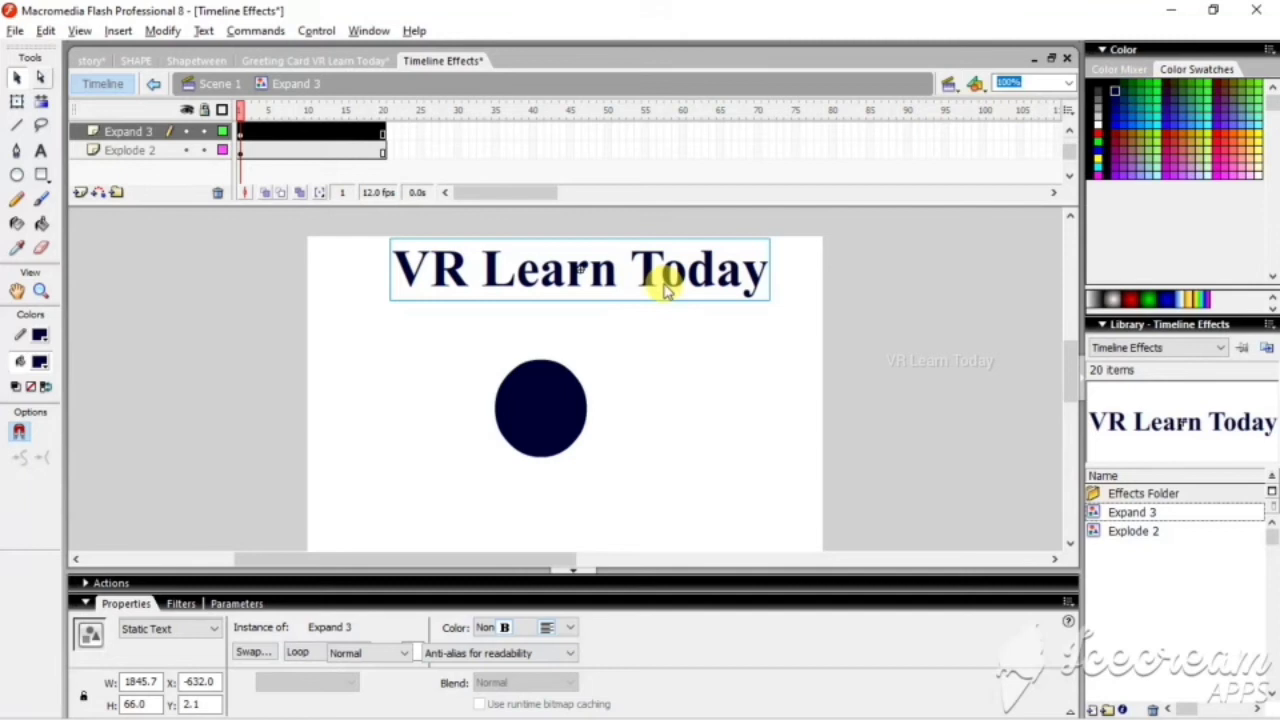
pyautogui.click(660, 281)
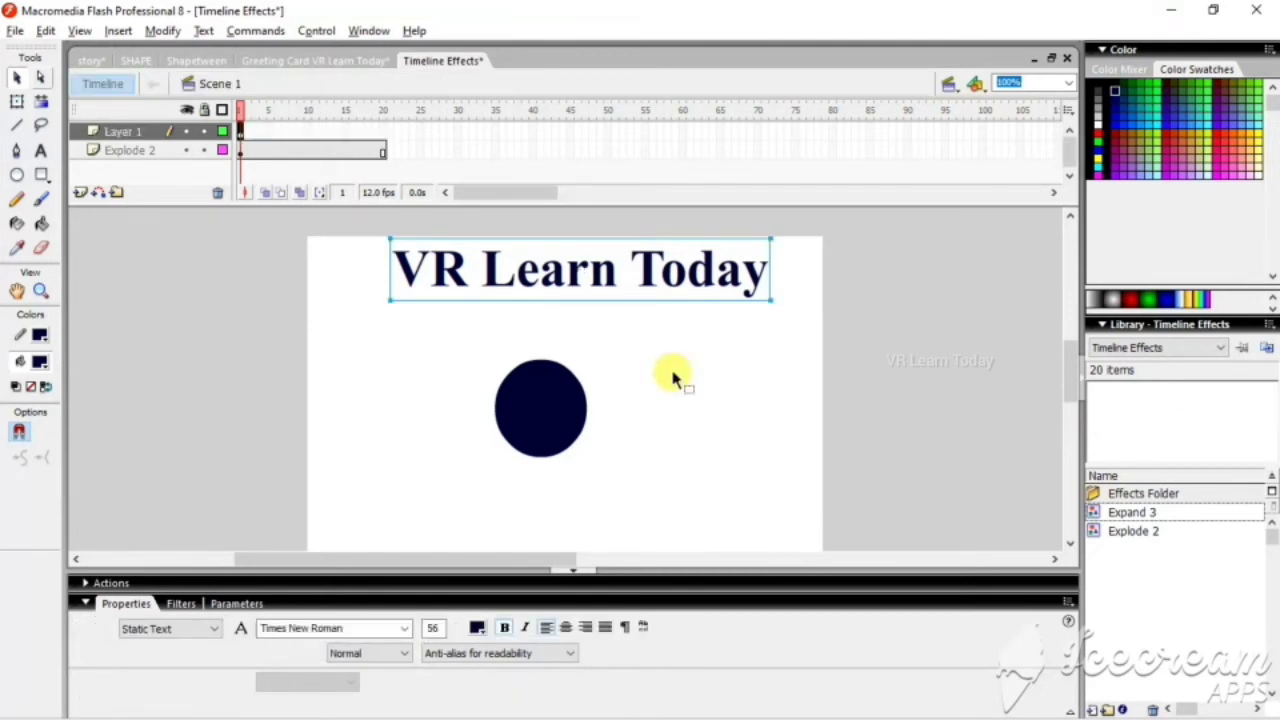
pyautogui.rightClick(512, 262)
pyautogui.moveTo(615, 537)
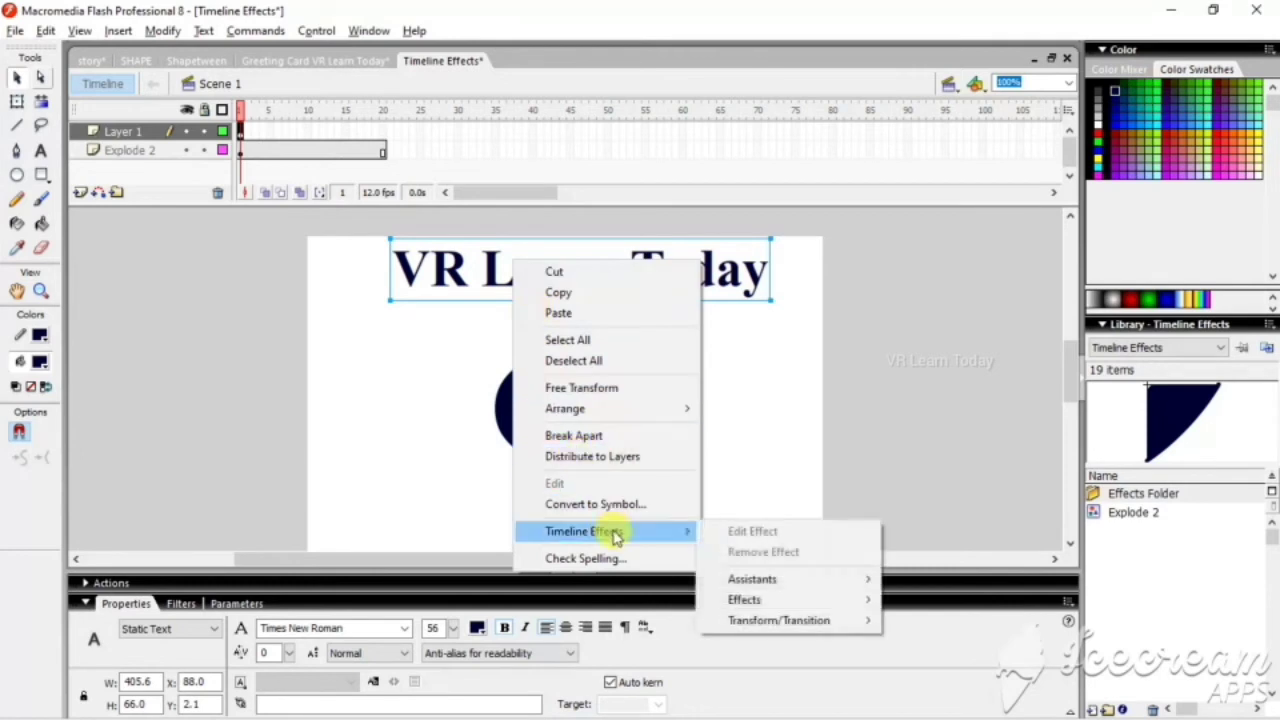
pyautogui.moveTo(820, 605)
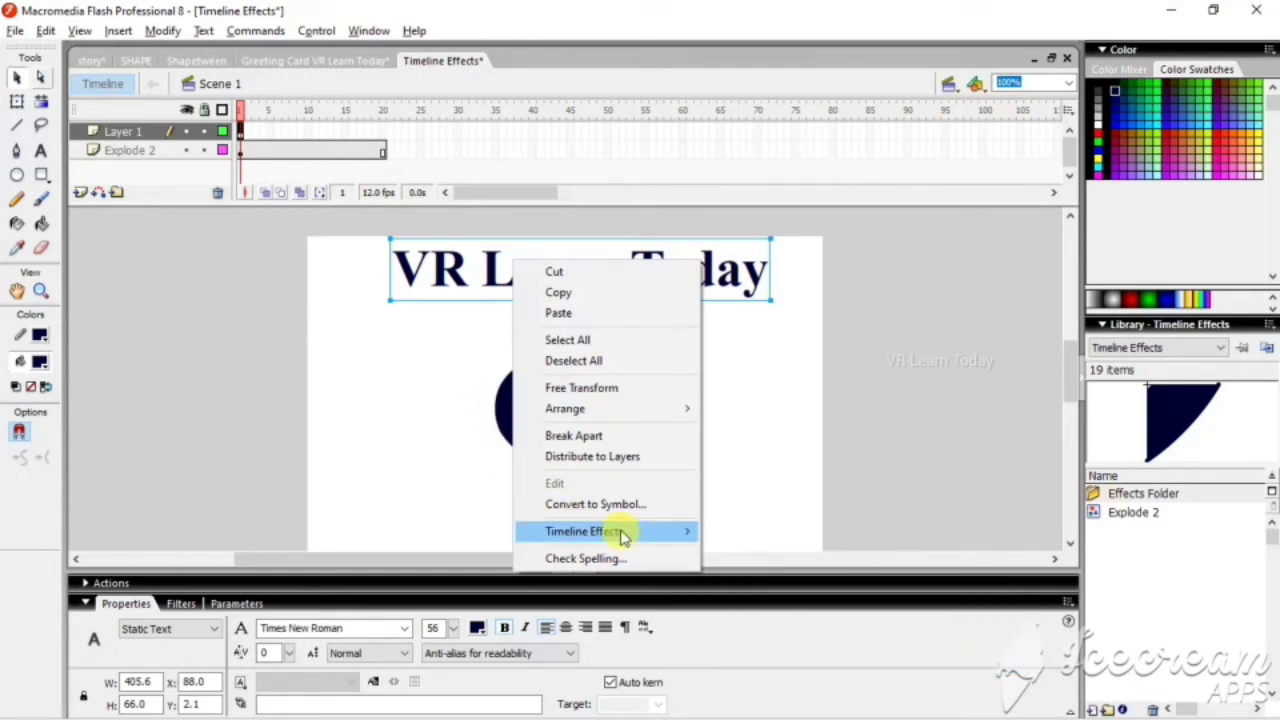
pyautogui.moveTo(620, 534)
pyautogui.moveTo(785, 602)
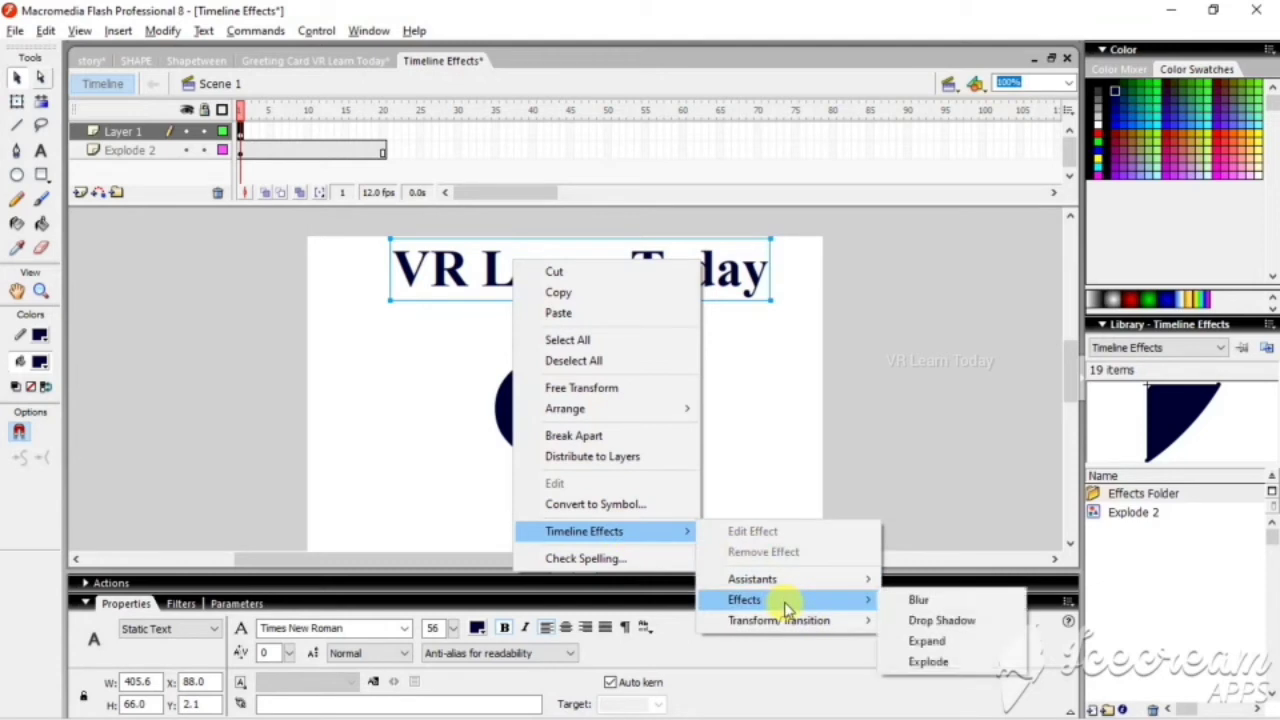
pyautogui.moveTo(790, 625)
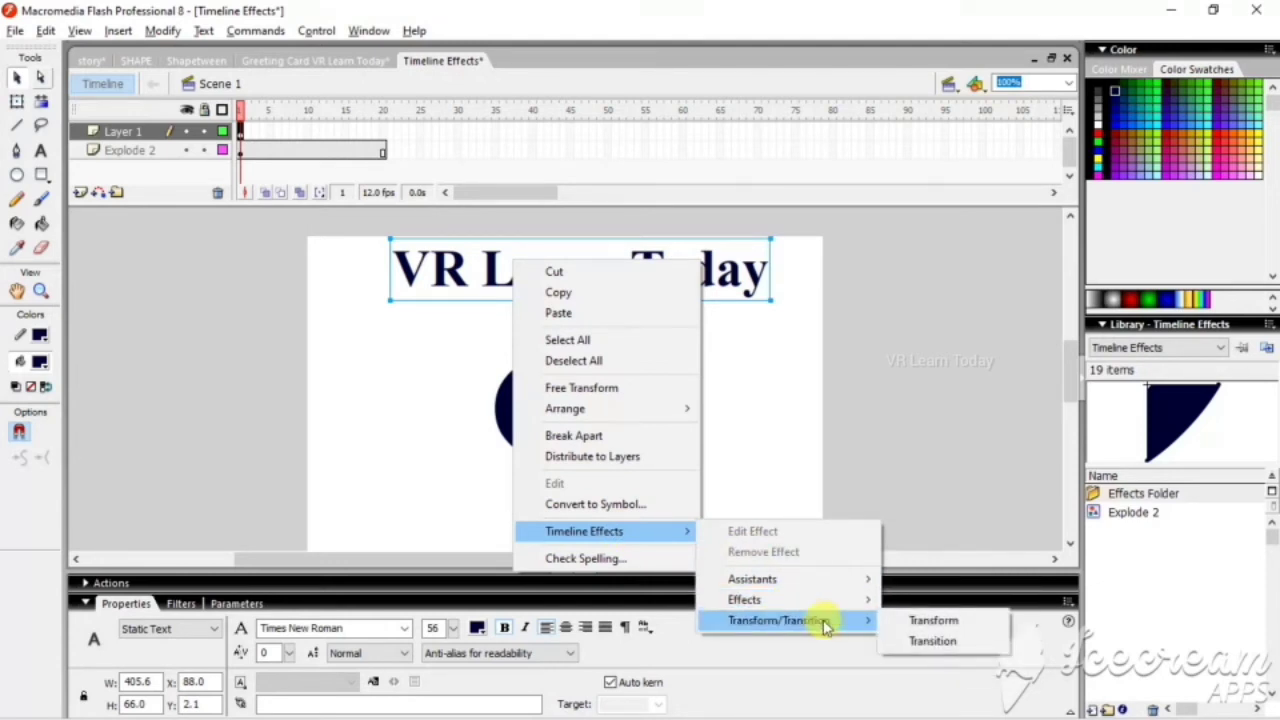
pyautogui.click(926, 624)
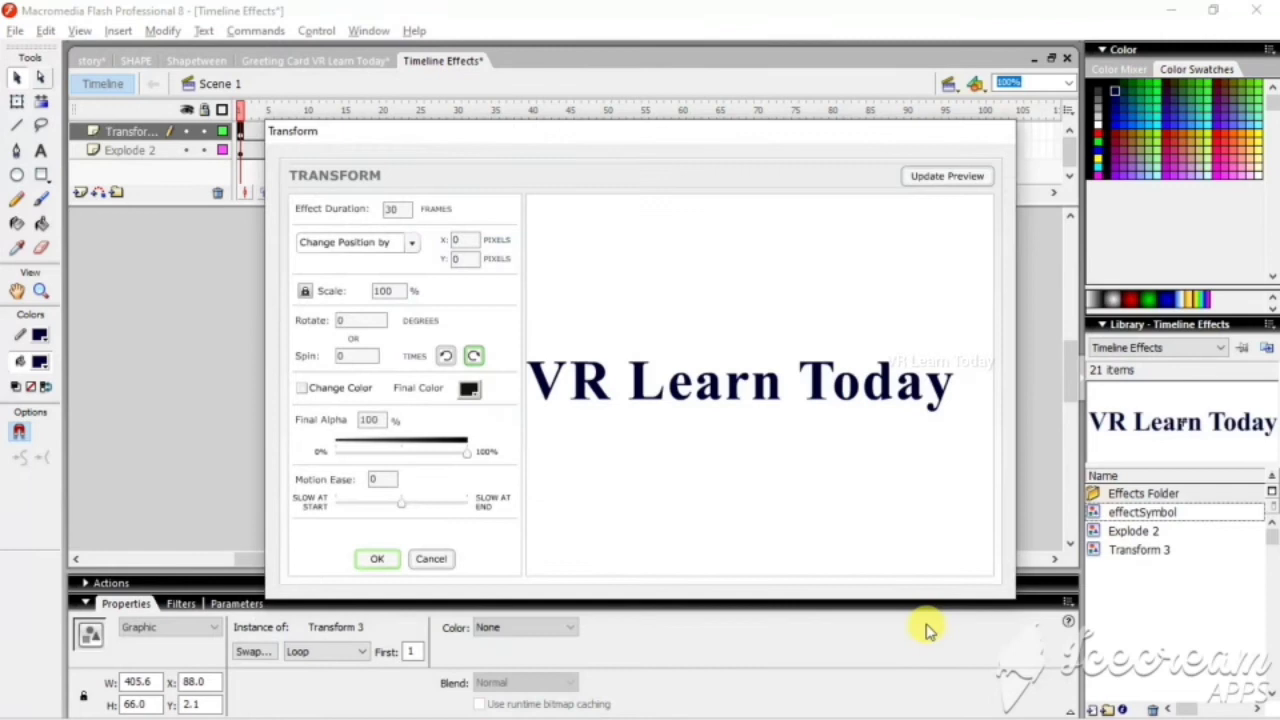
pyautogui.click(445, 357)
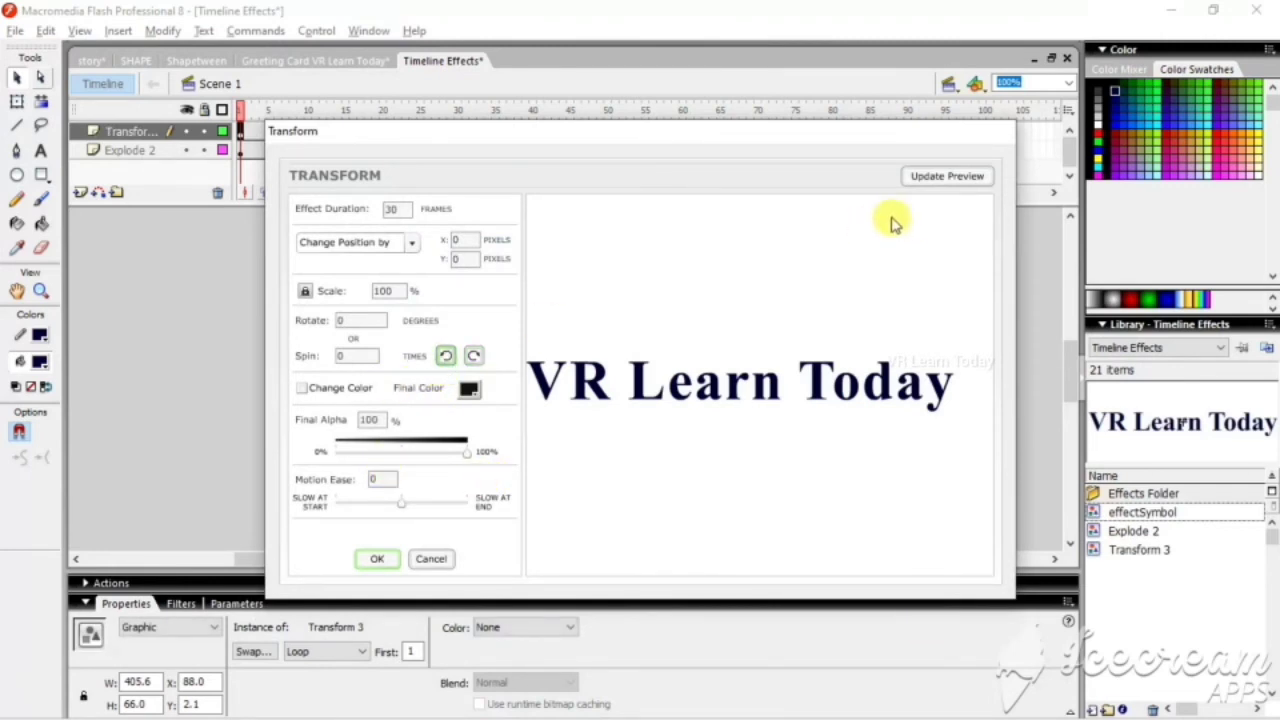
pyautogui.click(913, 172)
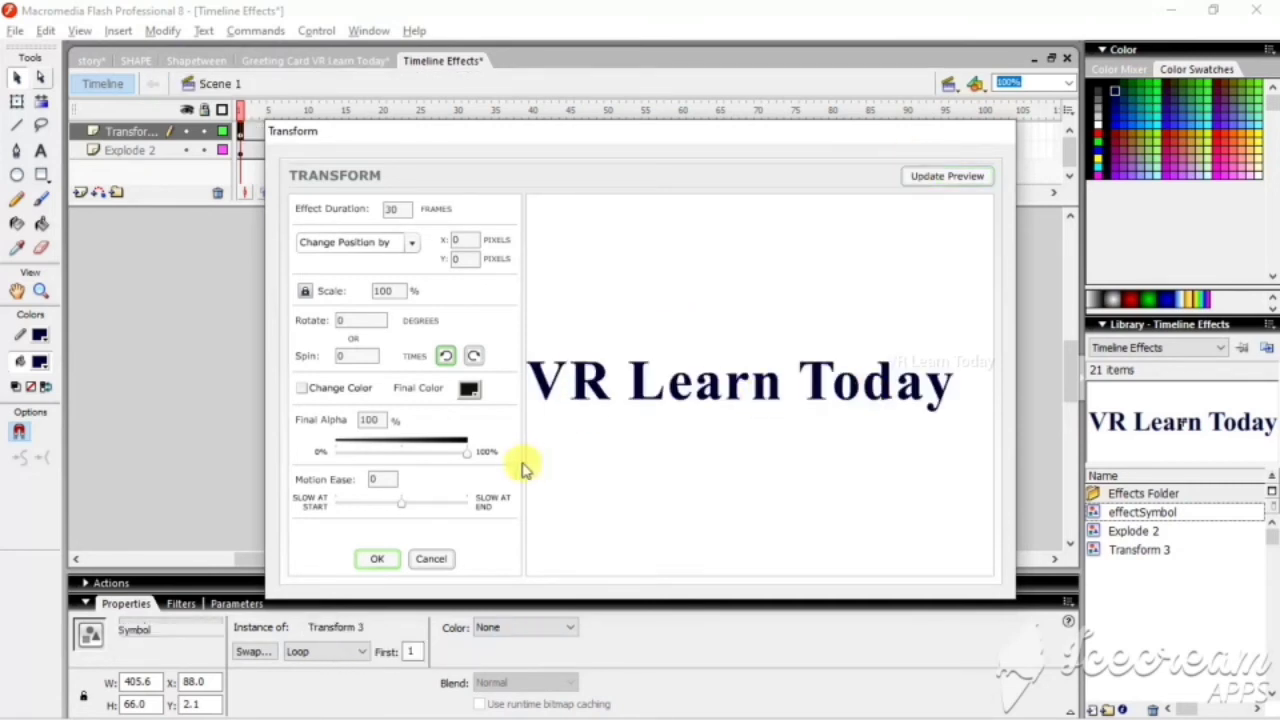
pyautogui.moveTo(468, 458); pyautogui.dragTo(423, 452)
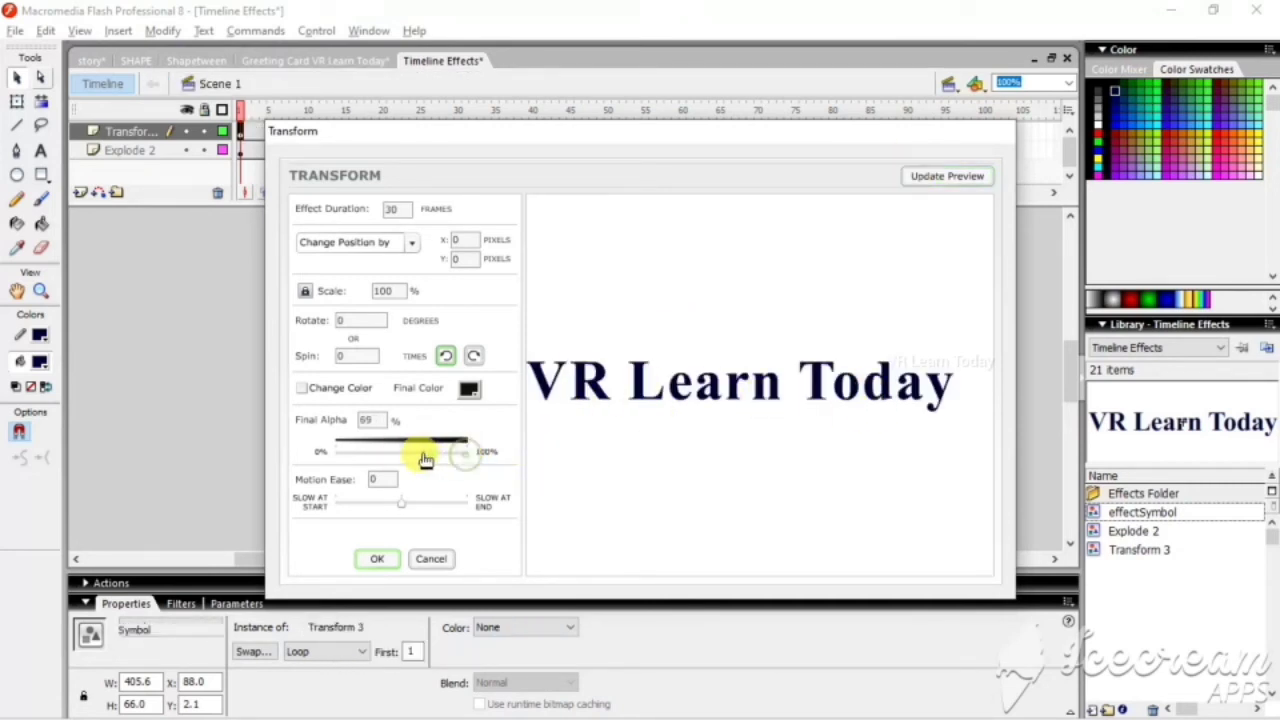
pyautogui.click(964, 180)
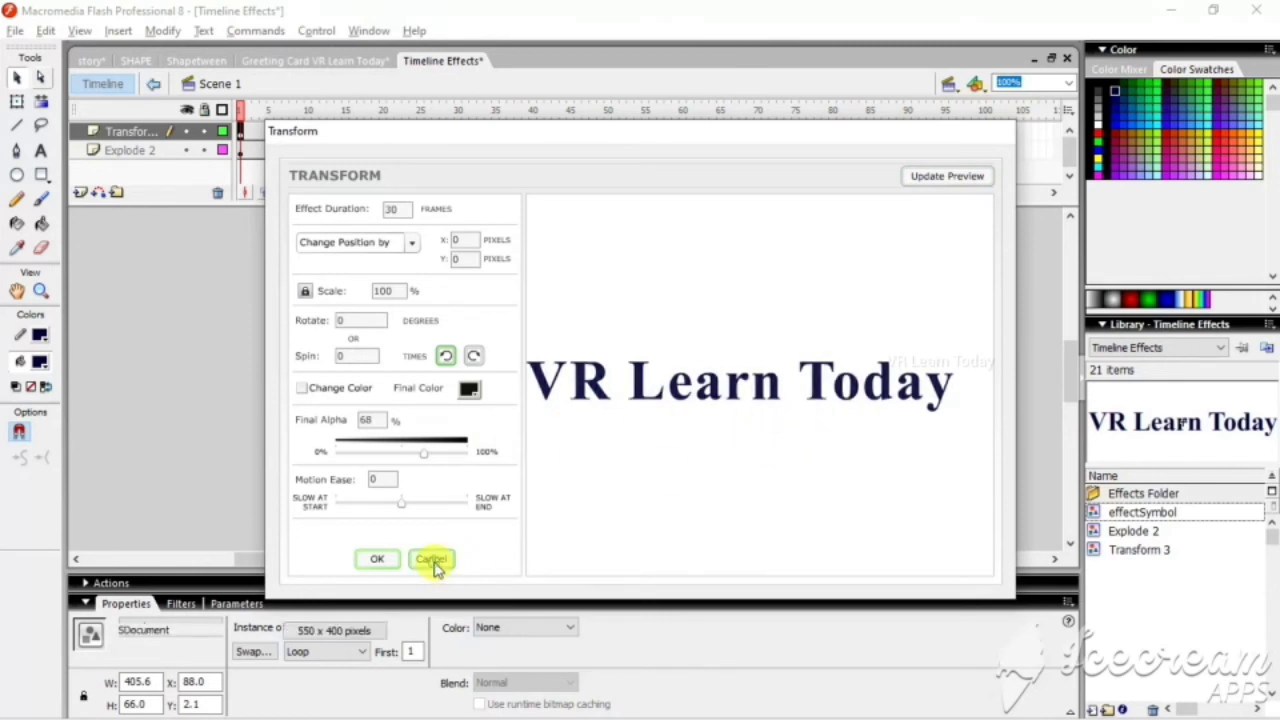
pyautogui.click(431, 559)
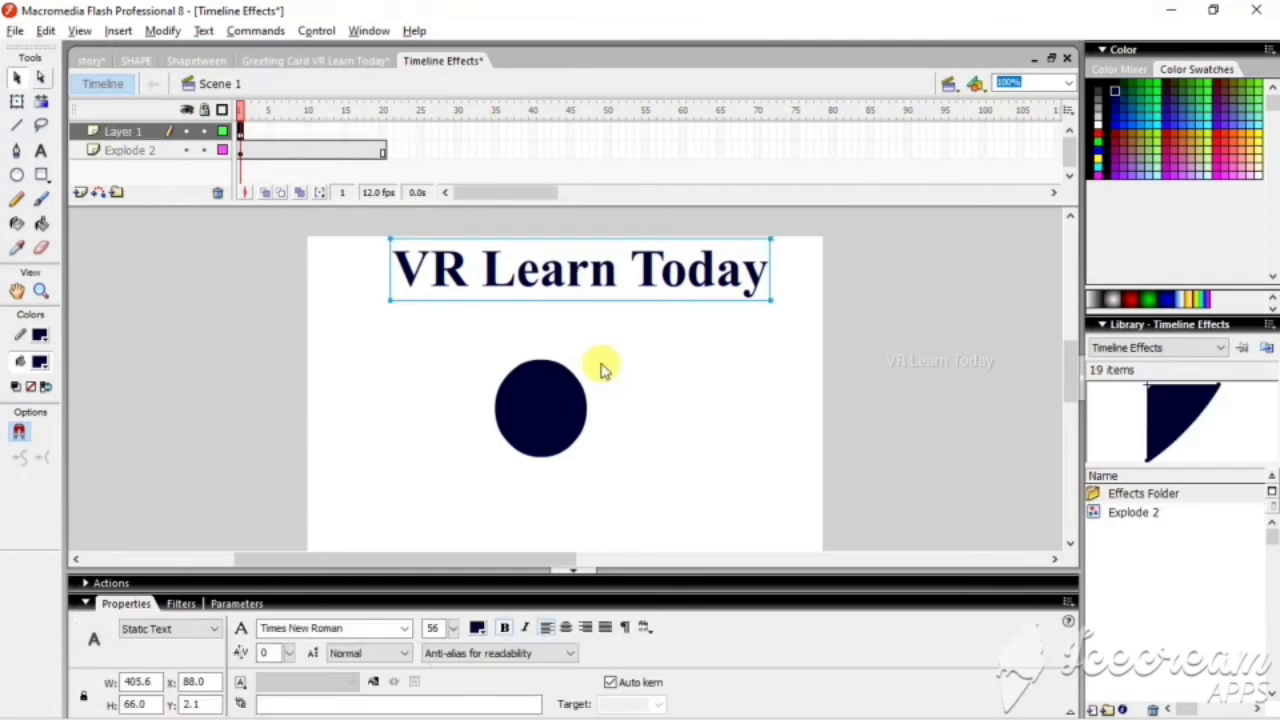
# Step: Apply a 30-frame fade-and-wipe-in Transition effect to the title after previewing it
pyautogui.rightClick(581, 266)
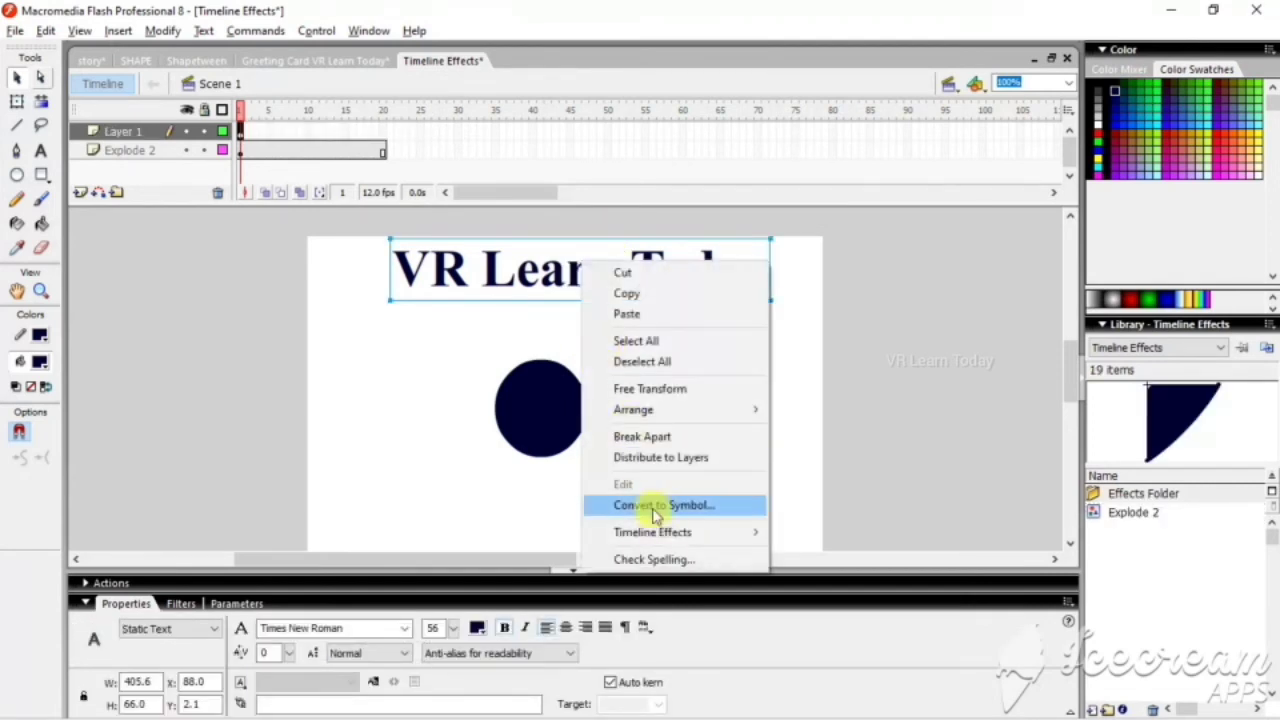
pyautogui.moveTo(737, 537)
pyautogui.moveTo(920, 622)
pyautogui.click(990, 646)
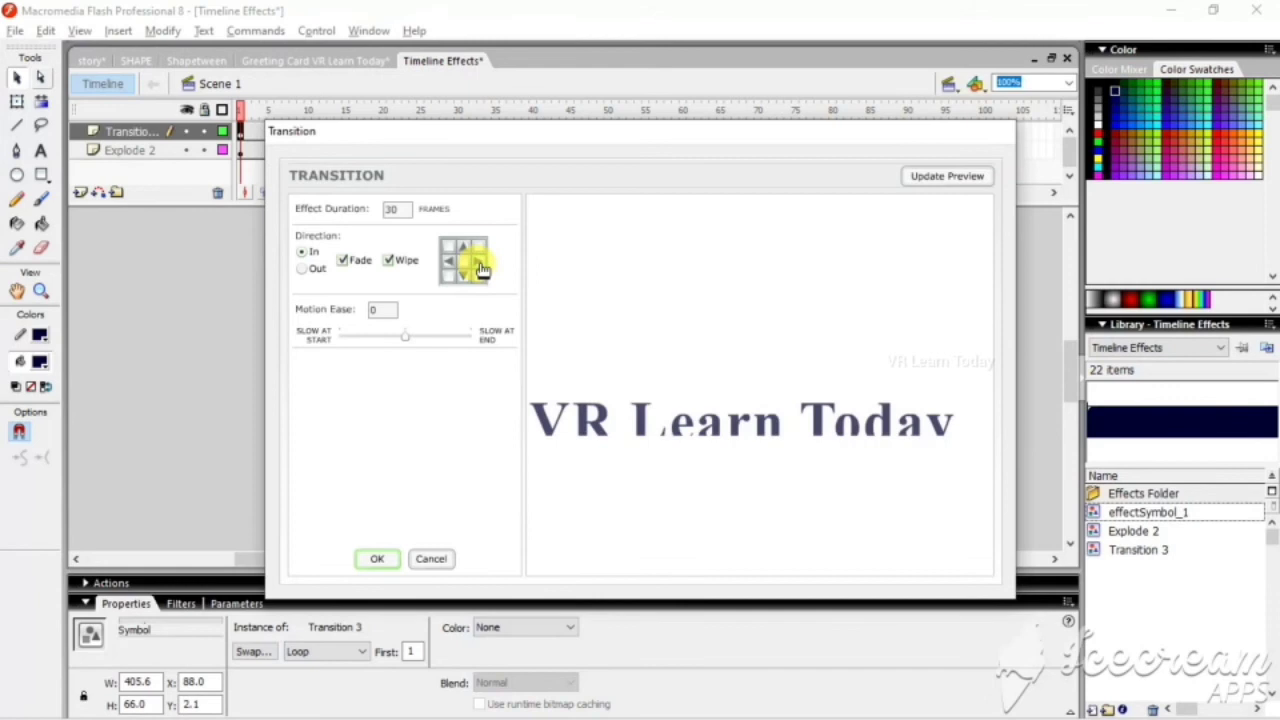
pyautogui.click(917, 176)
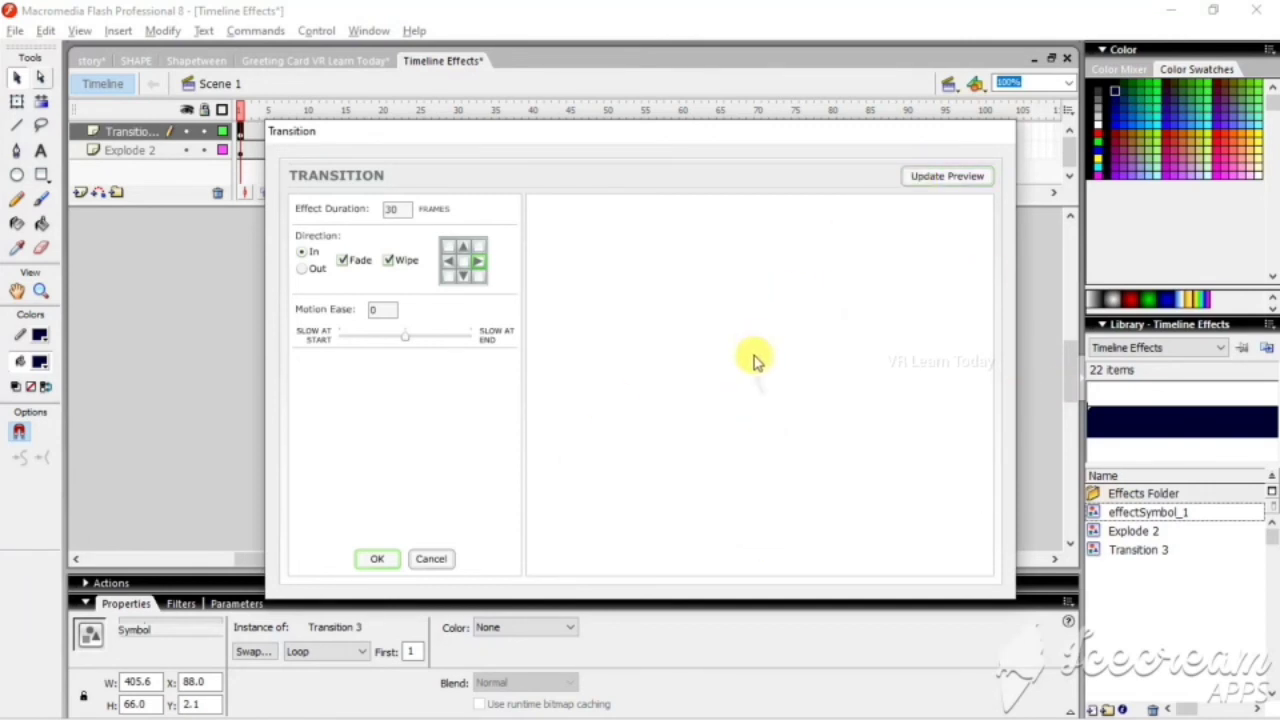
pyautogui.click(378, 560)
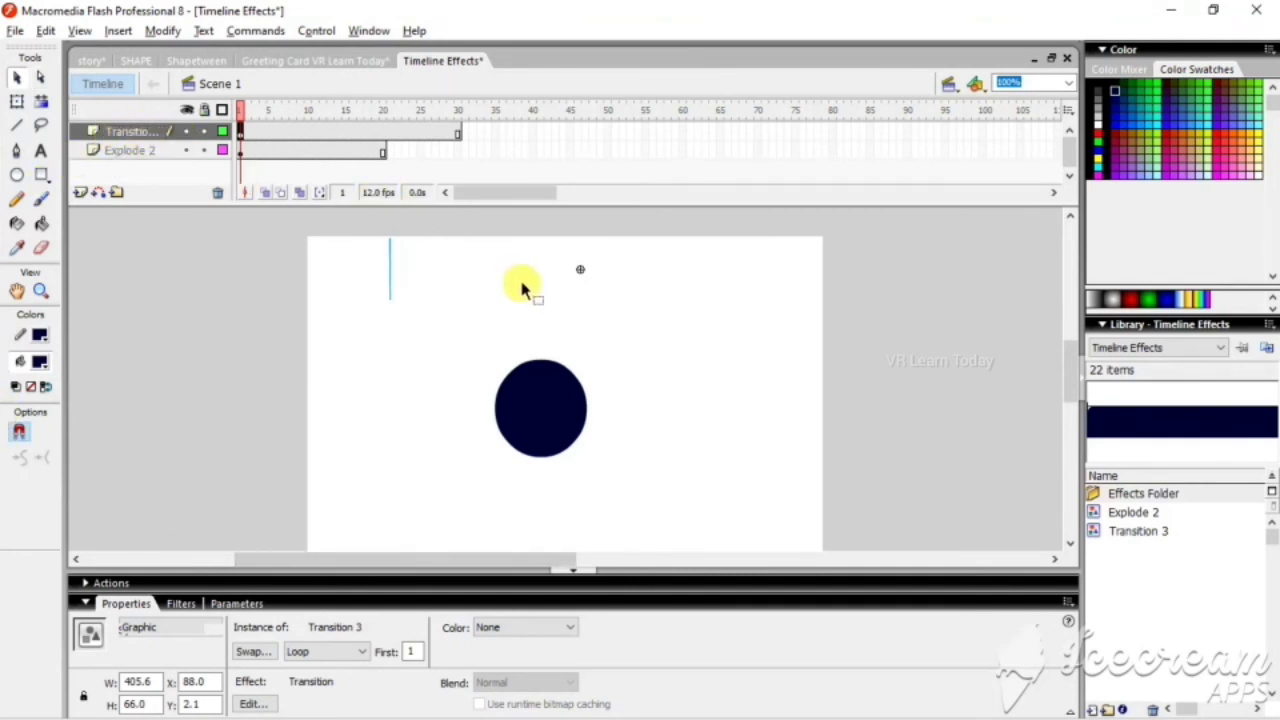
pyautogui.rightClick(539, 407)
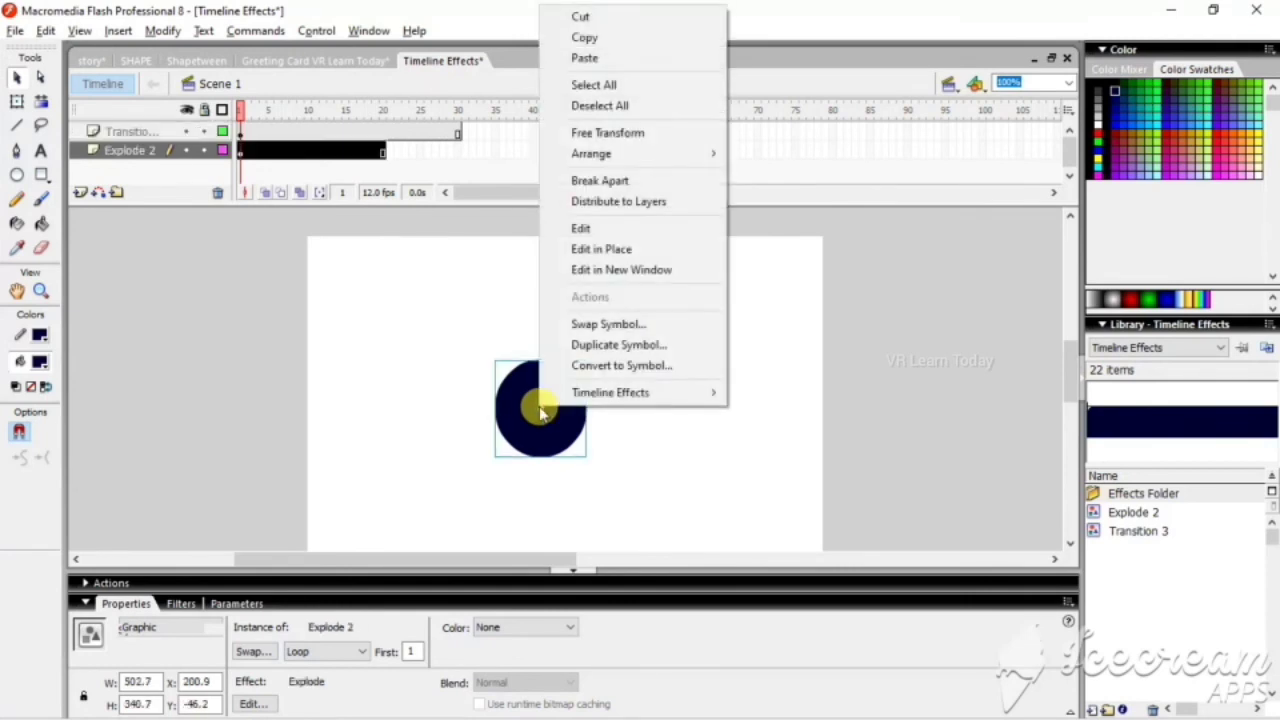
pyautogui.moveTo(595, 393)
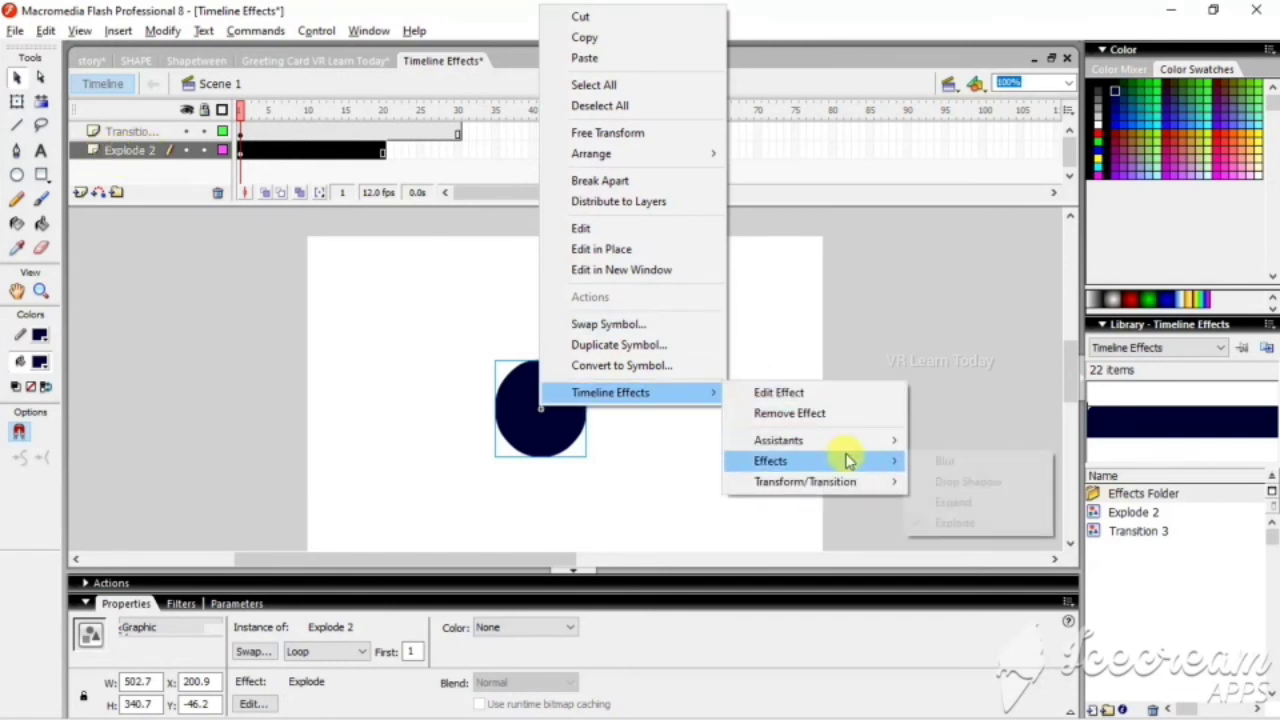
pyautogui.moveTo(846, 441)
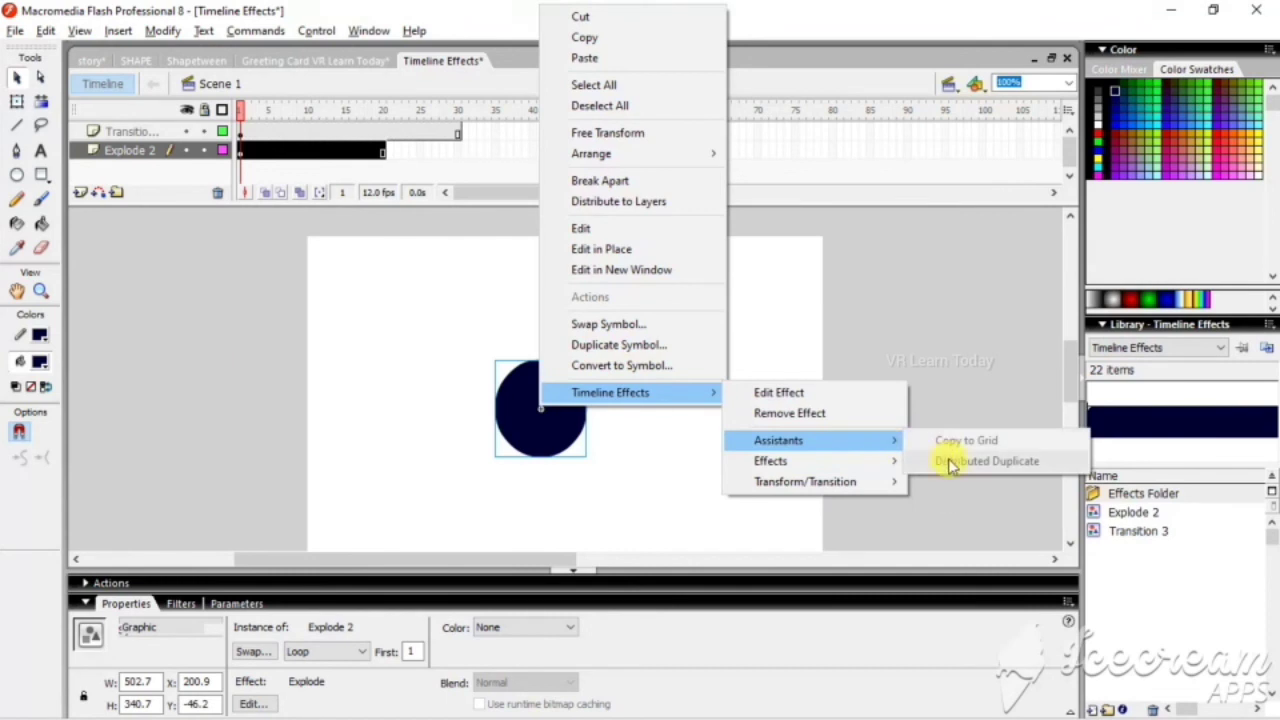
pyautogui.moveTo(886, 465)
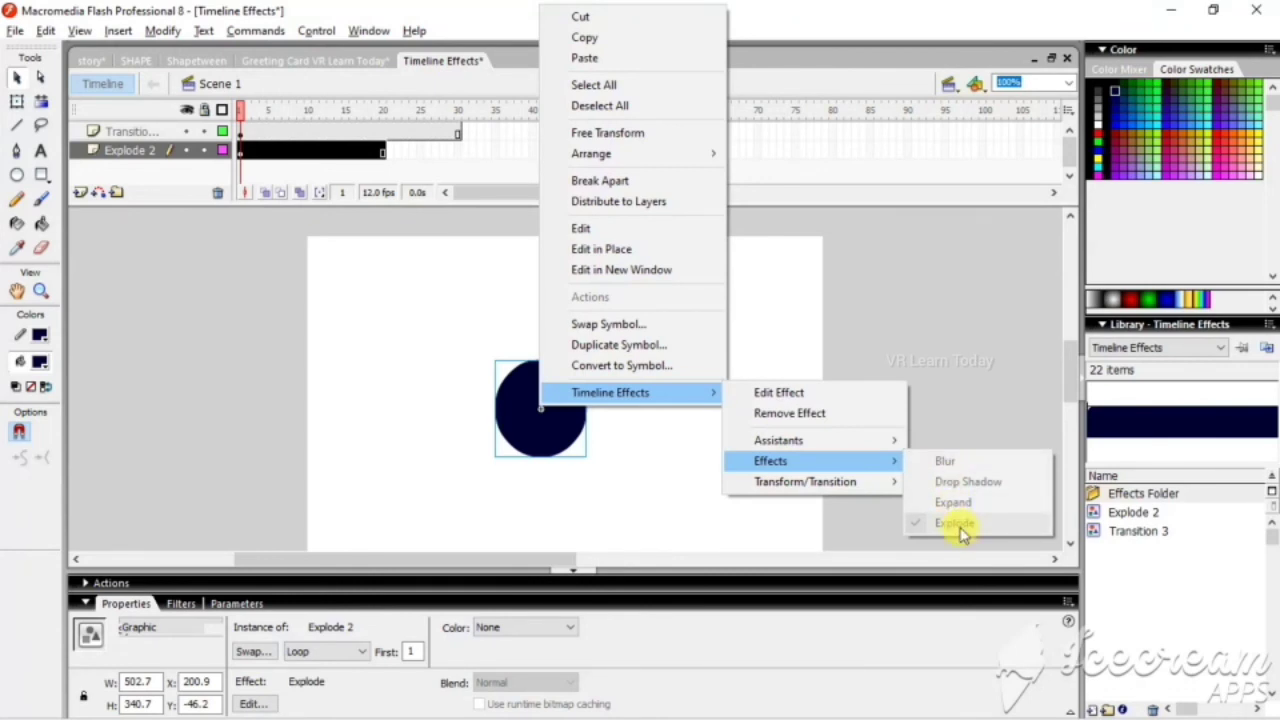
pyautogui.click(421, 301)
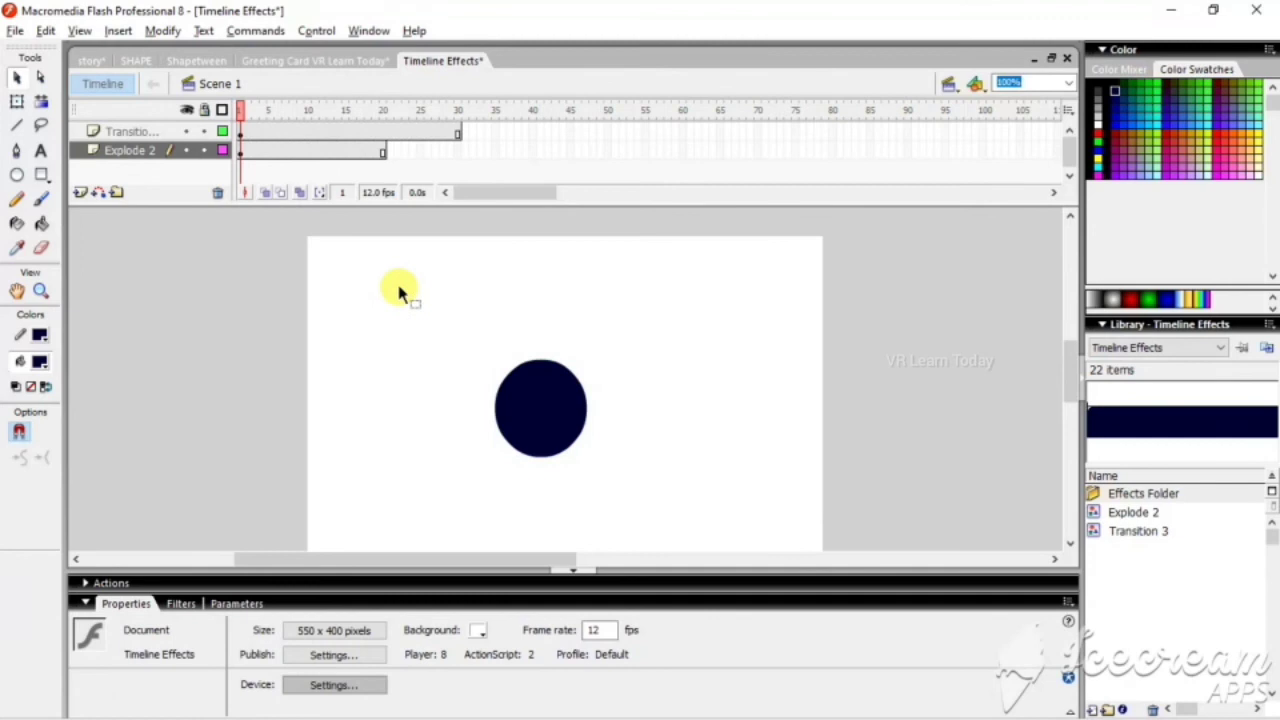
pyautogui.click(307, 64)
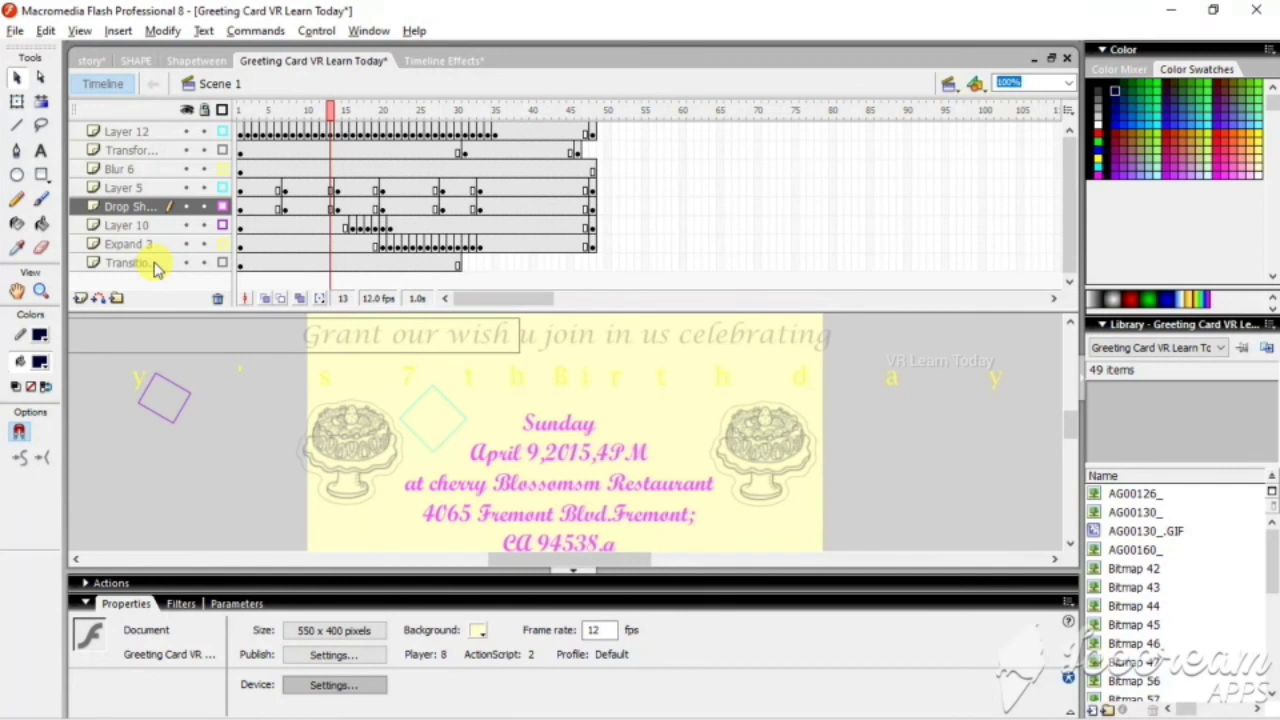
# Step: Test the Greeting Card VR Learn Today movie and nudge the preview window right
pyautogui.hotkey('ctrl', 'Return')
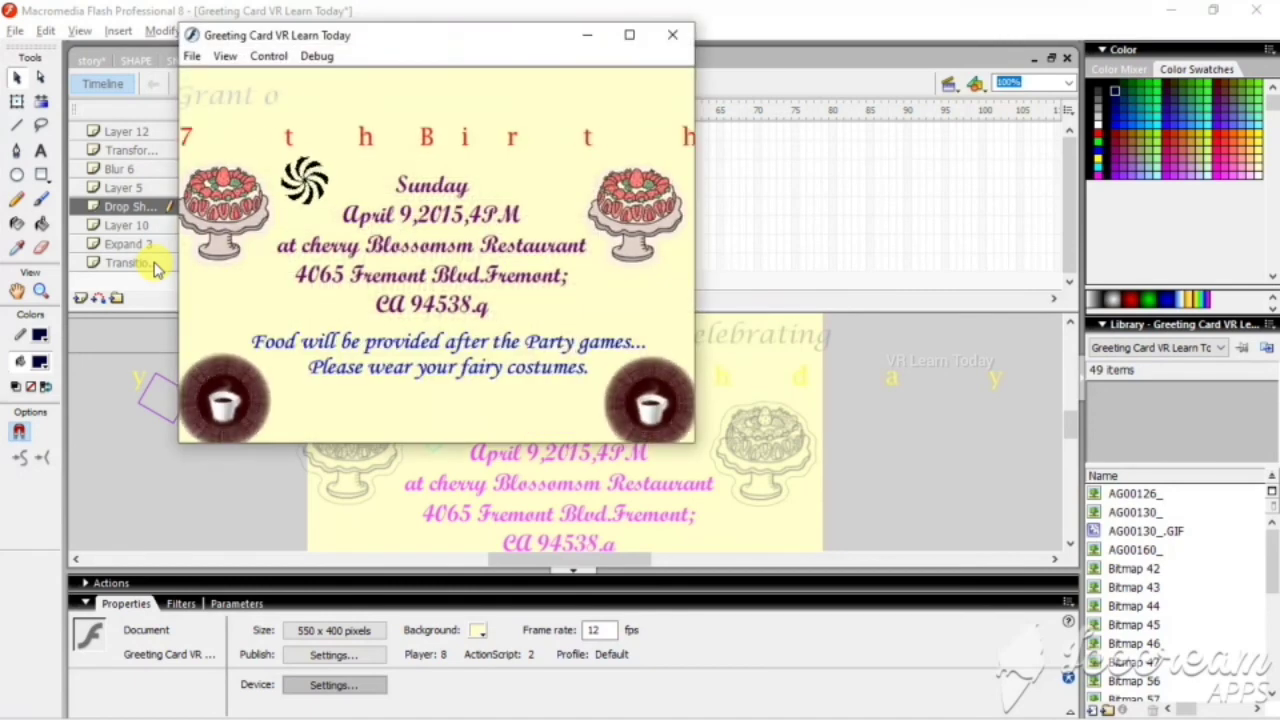
pyautogui.moveTo(523, 40); pyautogui.dragTo(590, 42)
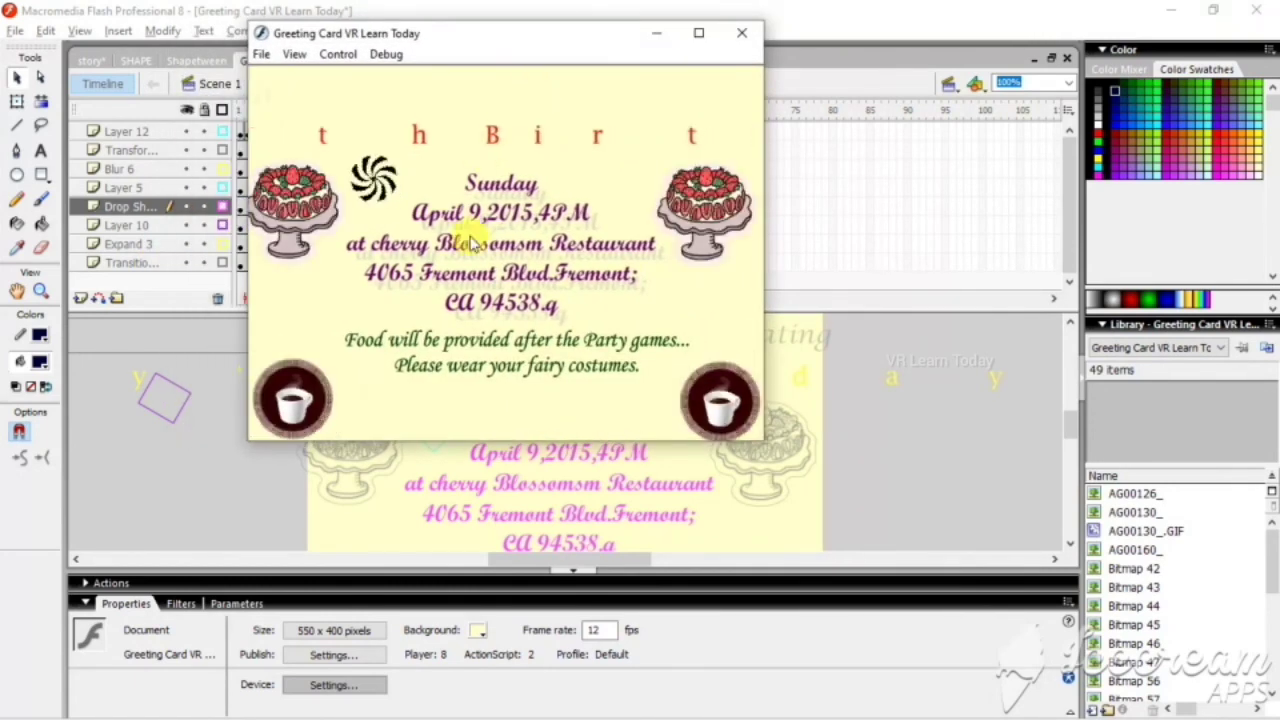